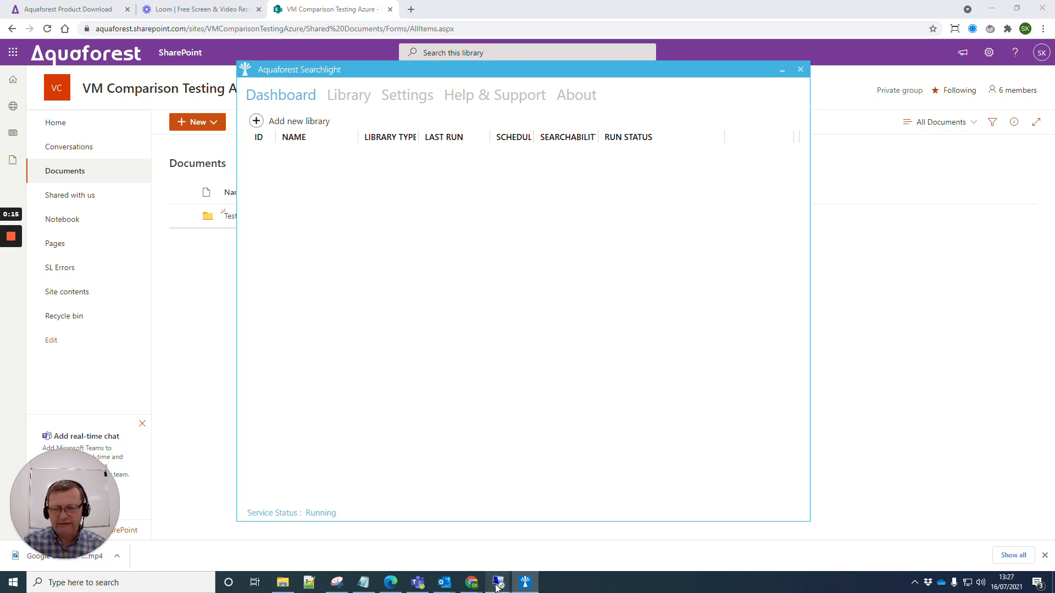
Check both test VM remote sessions, then move Searchlight aside to reveal the SharePoint document list
mouse_move(496, 587)
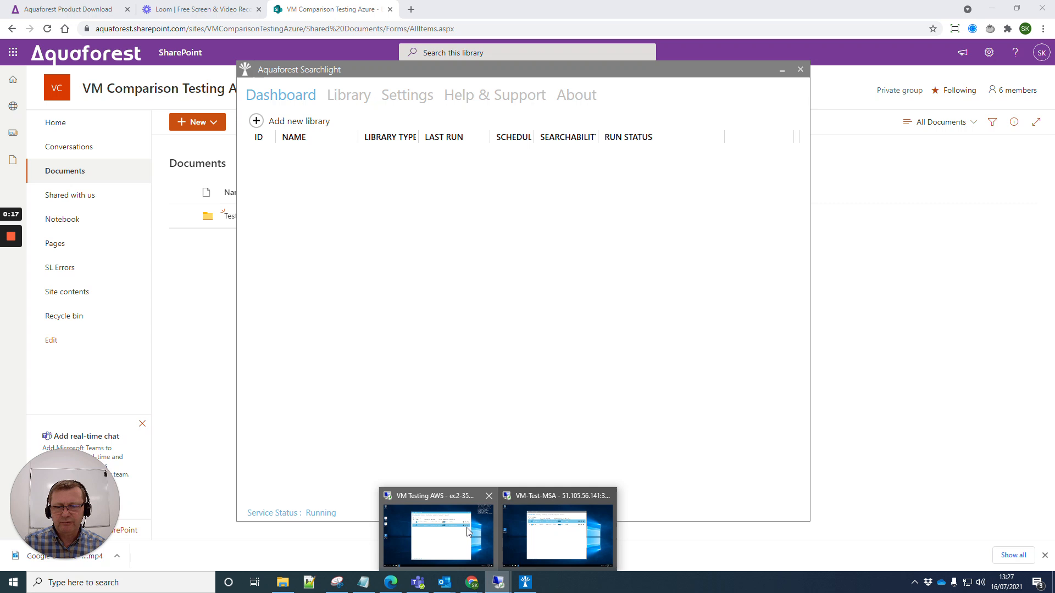
left_click(467, 529)
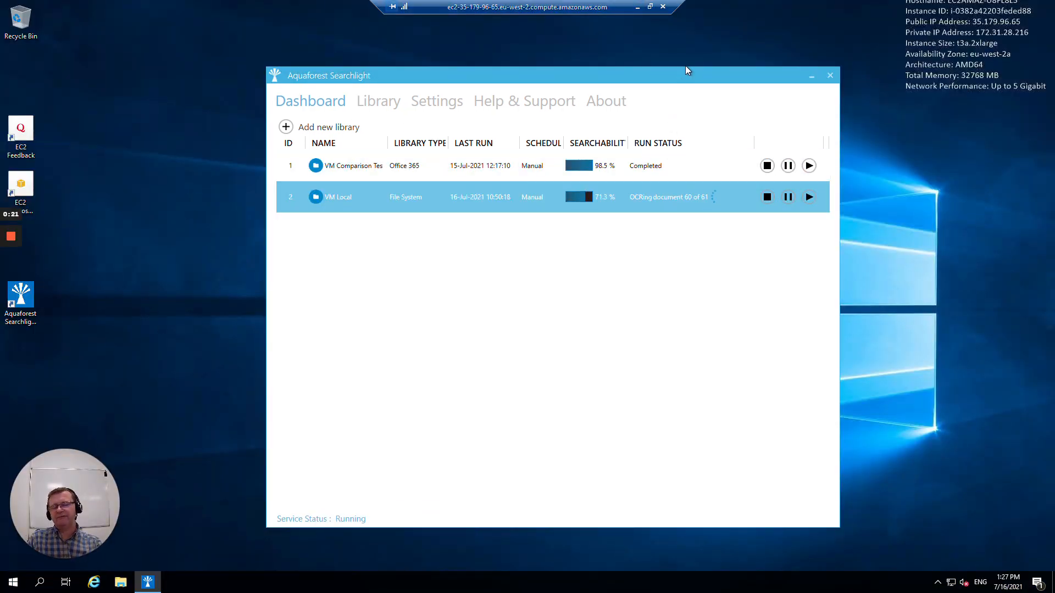
left_click_drag(675, 74, 604, 70)
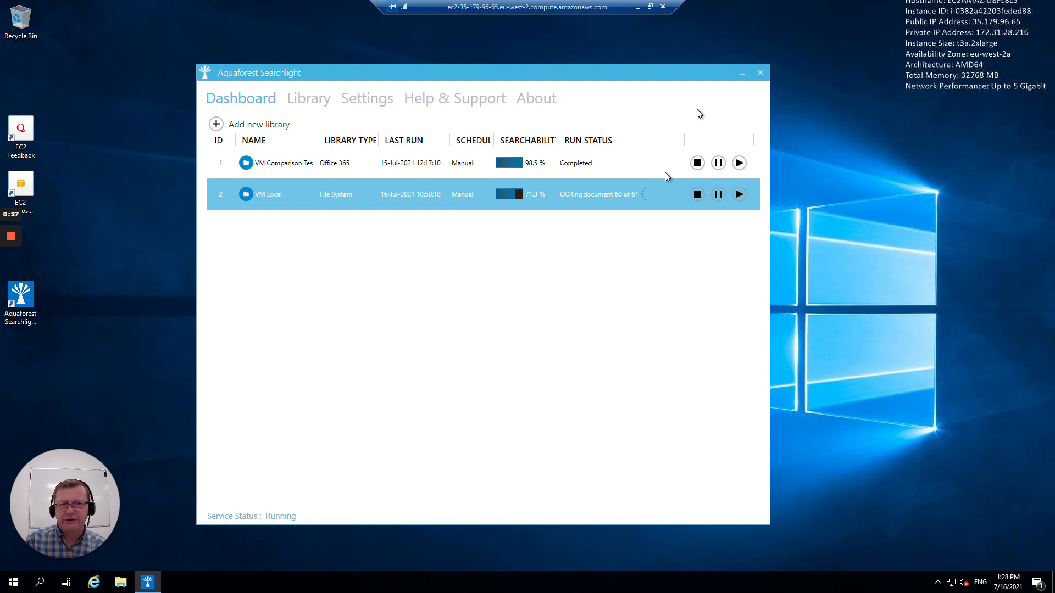
left_click(638, 7)
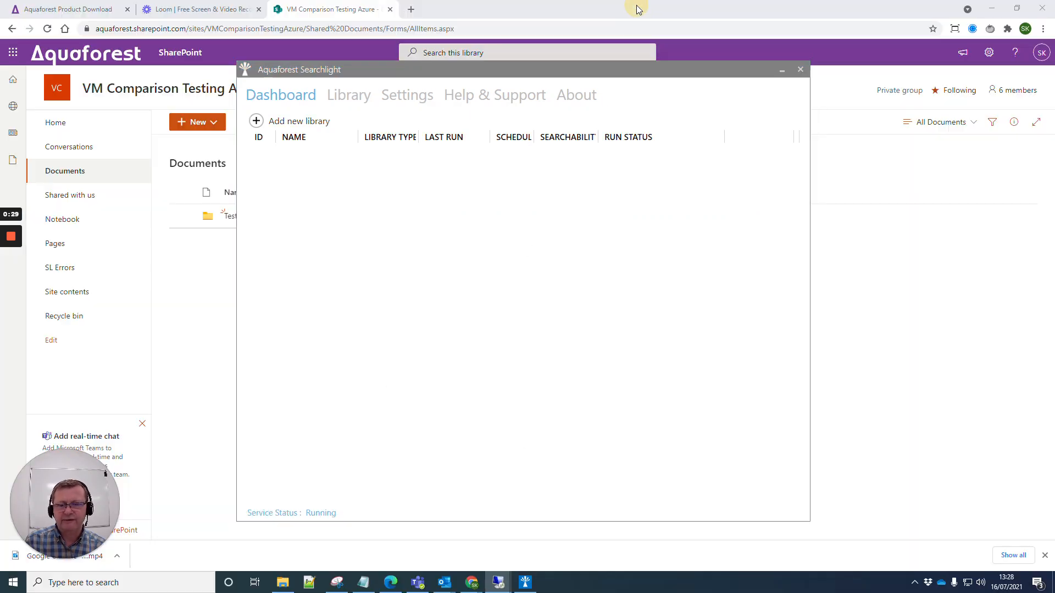
mouse_move(496, 585)
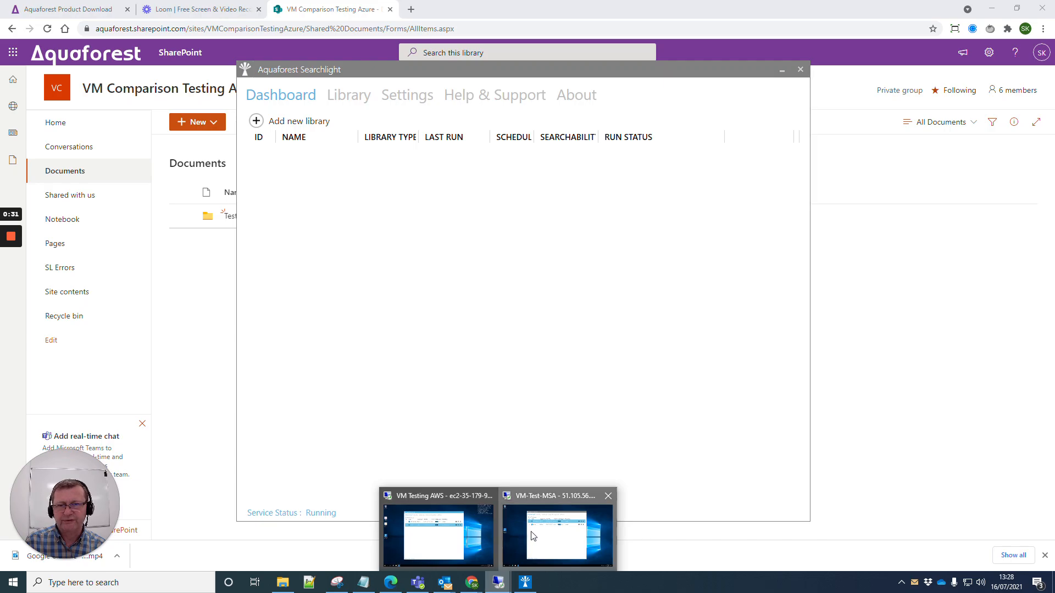
left_click(558, 530)
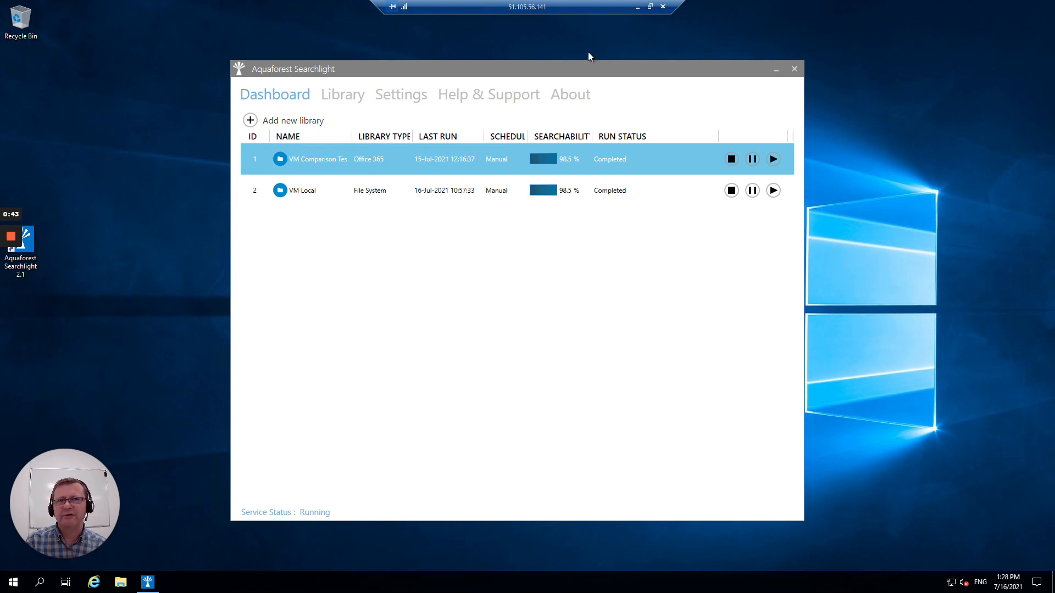
left_click(636, 8)
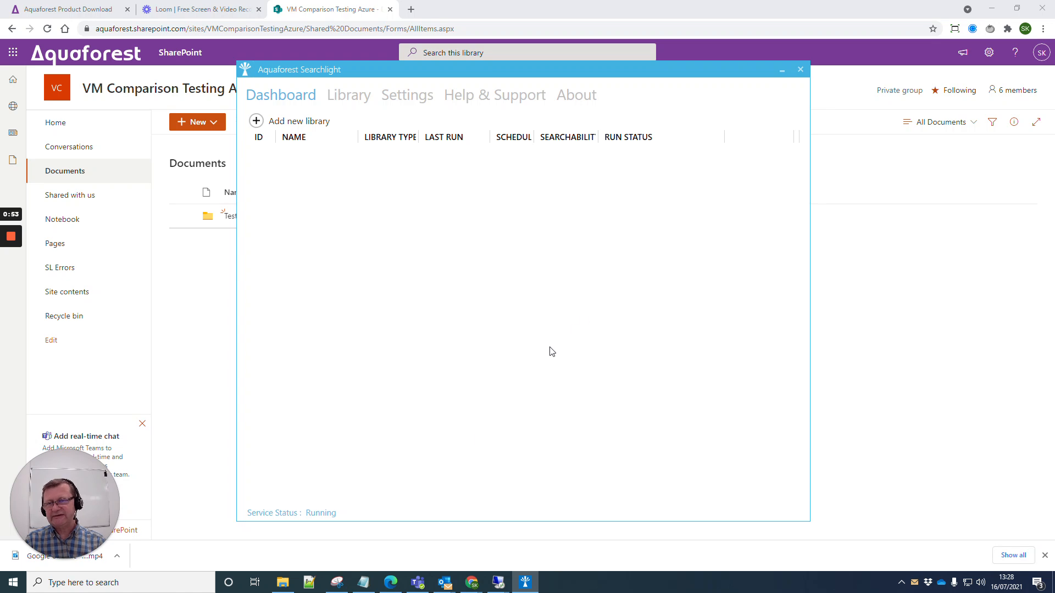
mouse_move(669, 69)
left_mouse_down()
mouse_move(684, 80)
mouse_move(659, 85)
left_mouse_up()
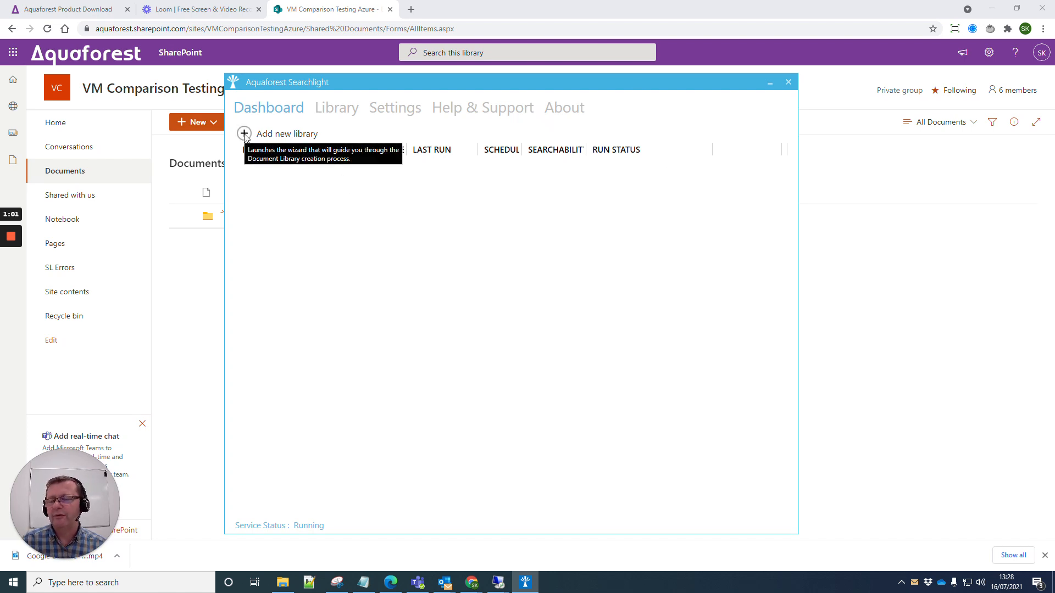
left_click_drag(377, 81, 921, 92)
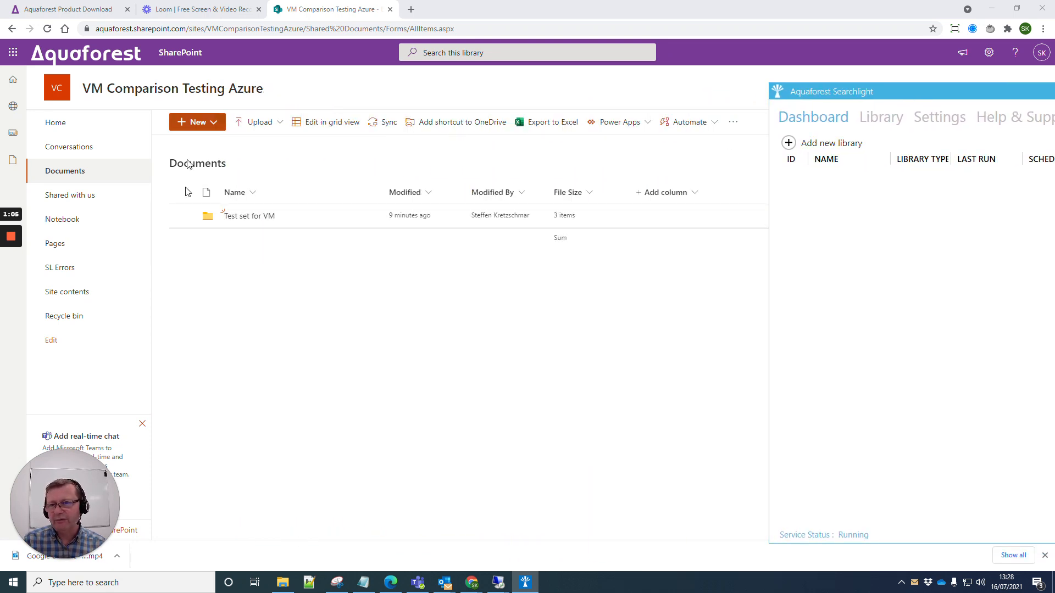
Open the Test set for VM folder and browse its Set1 and Set2 folders
left_click(235, 217)
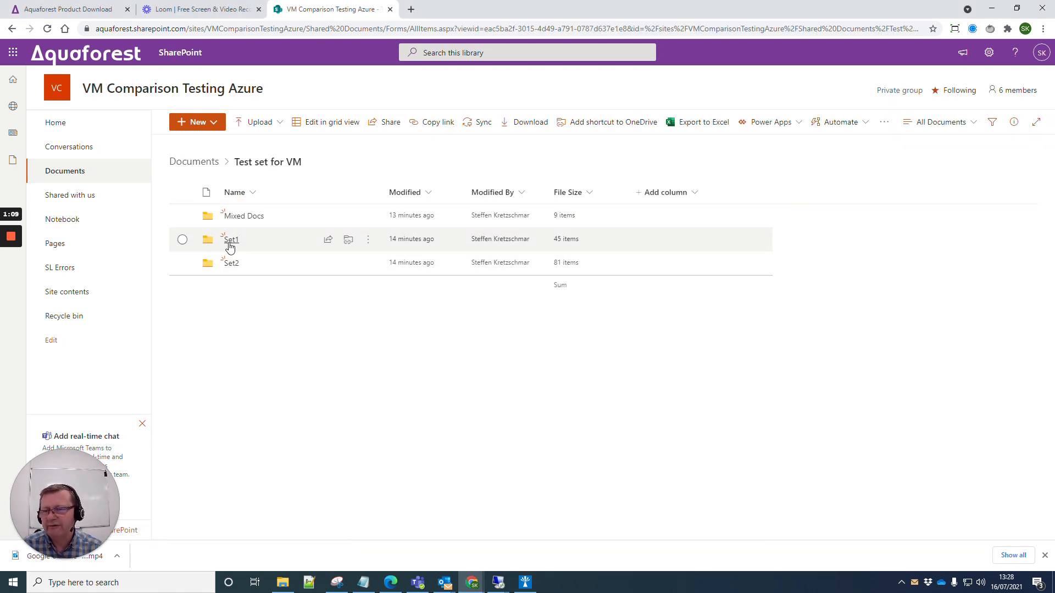
left_click(230, 242)
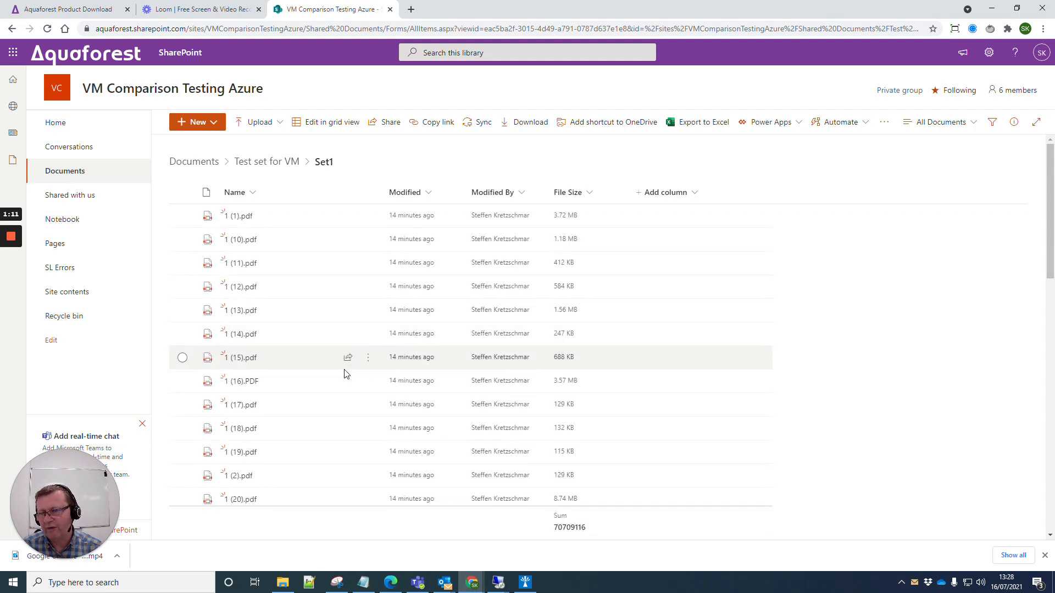
scroll(341, 379, "down", 5)
scroll(335, 379, "up", 5)
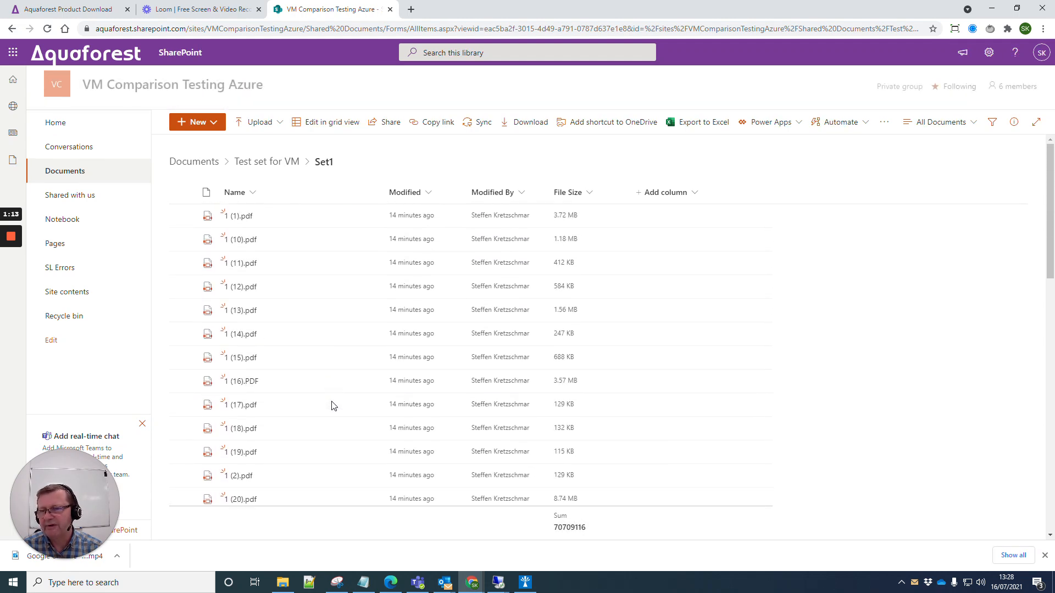
left_click(274, 163)
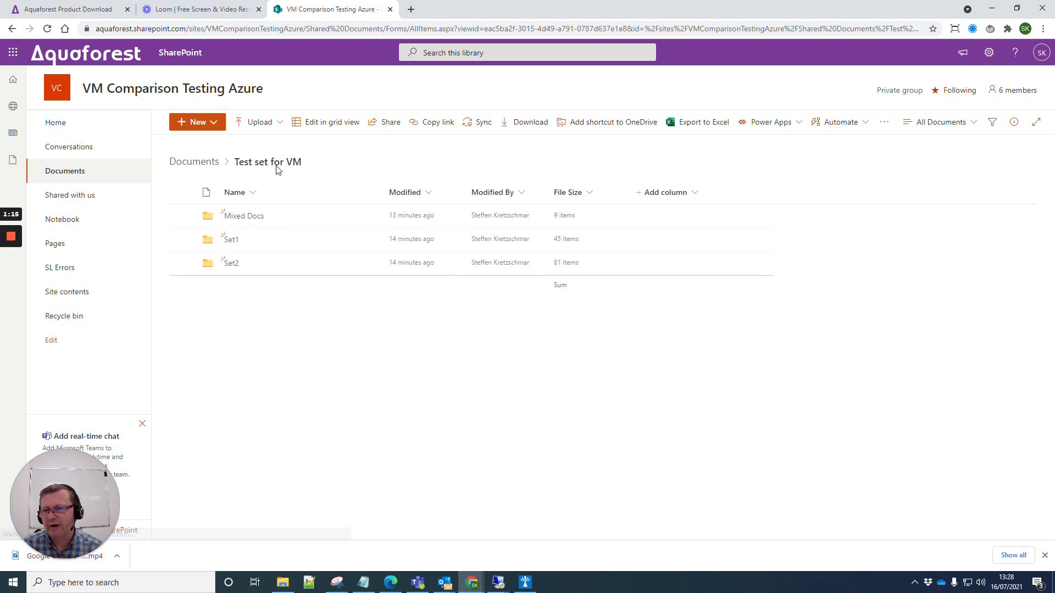
left_click(230, 265)
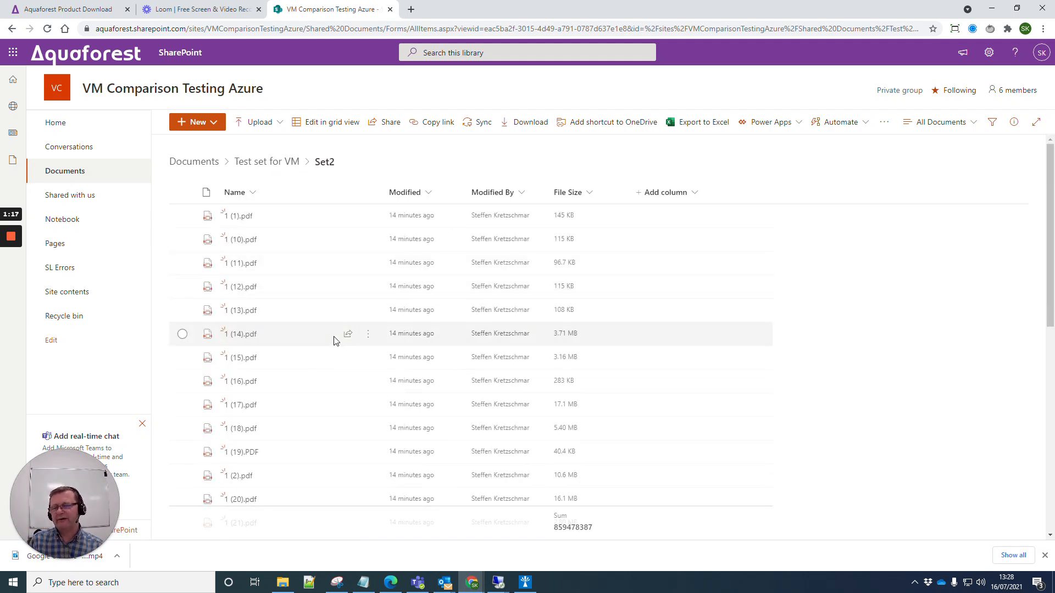
scroll(330, 385, "down", 8)
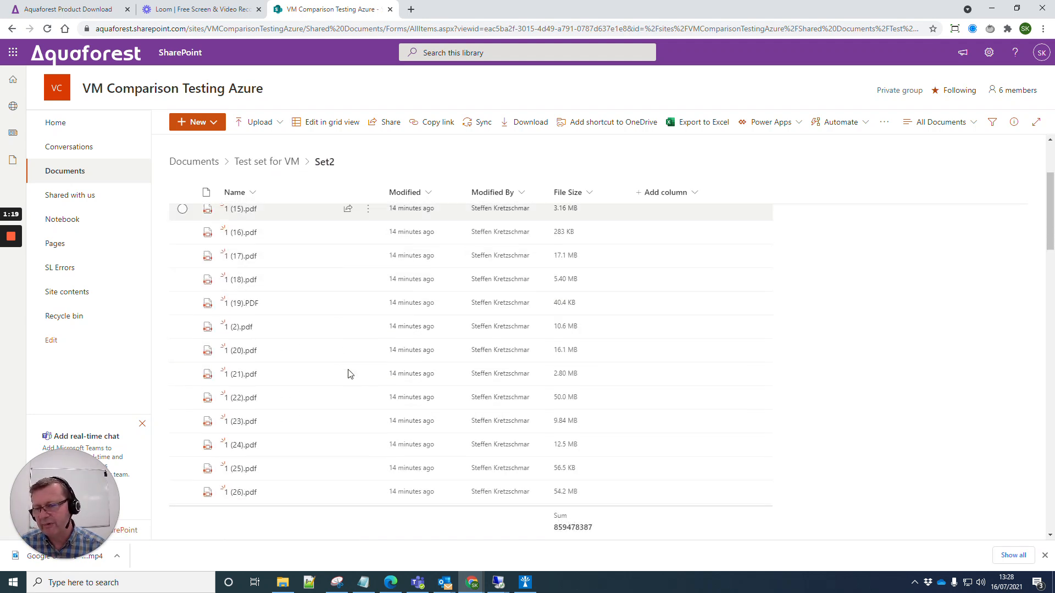
scroll(343, 382, "up", 8)
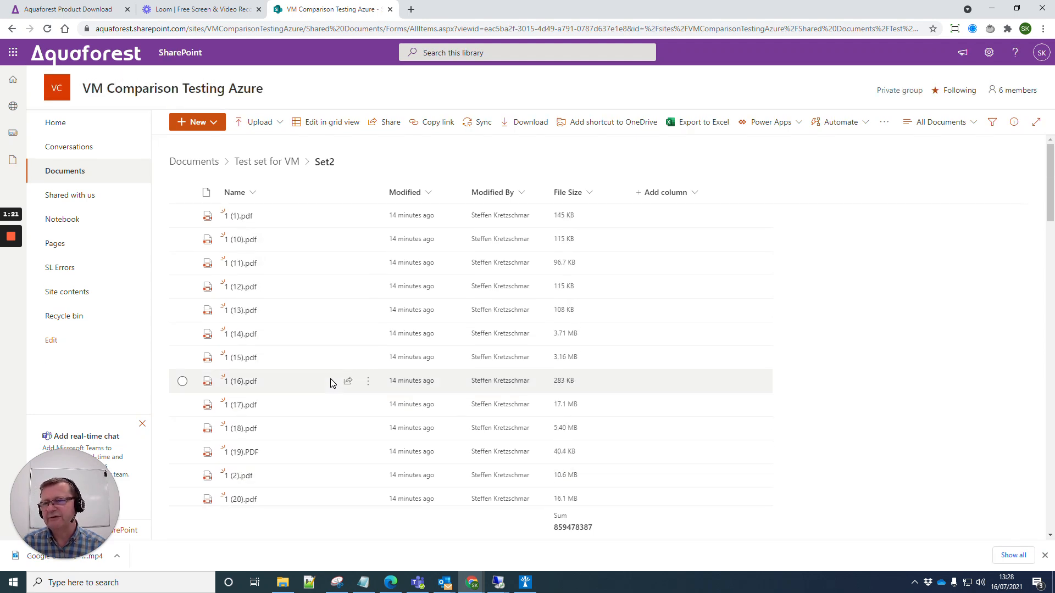
left_click(249, 163)
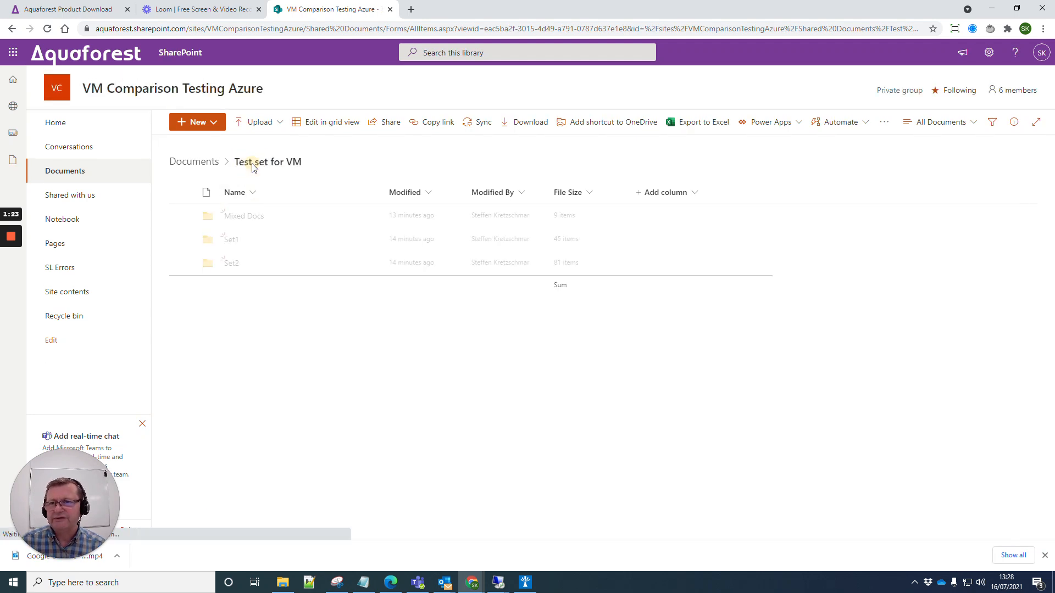
Open Mixed Docs, widen the Name column, then peek at Set1 and return to Test set for VM
left_click(236, 216)
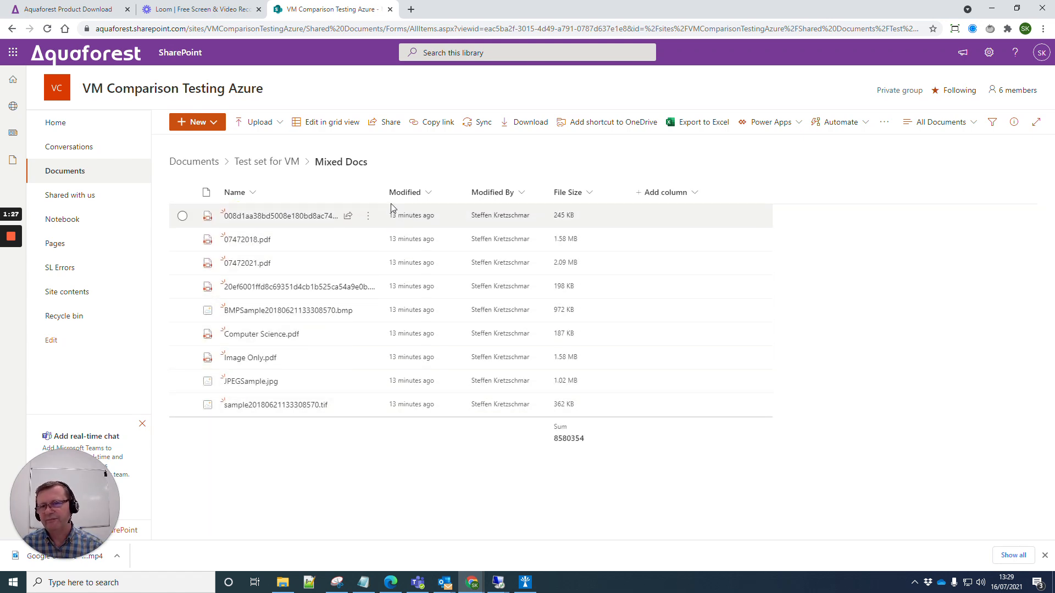
left_click_drag(386, 192, 447, 185)
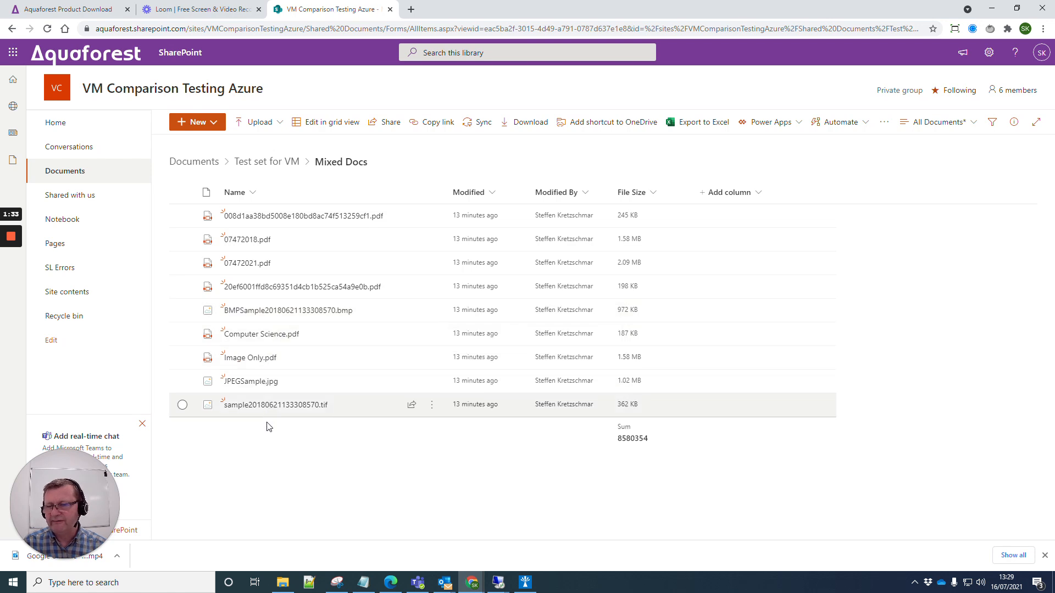
left_click(253, 165)
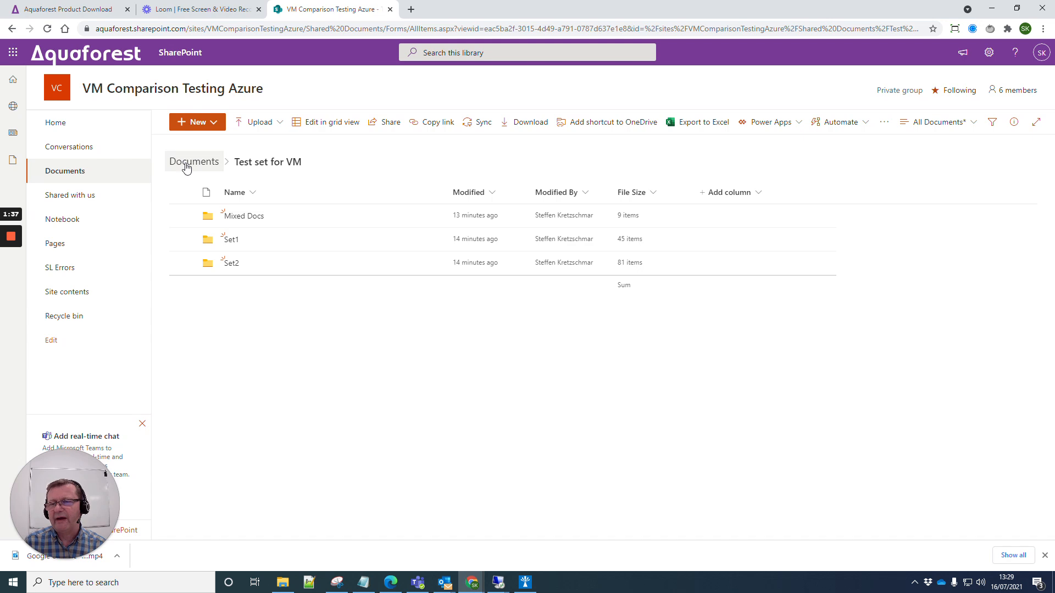
left_click(232, 243)
left_click(252, 166)
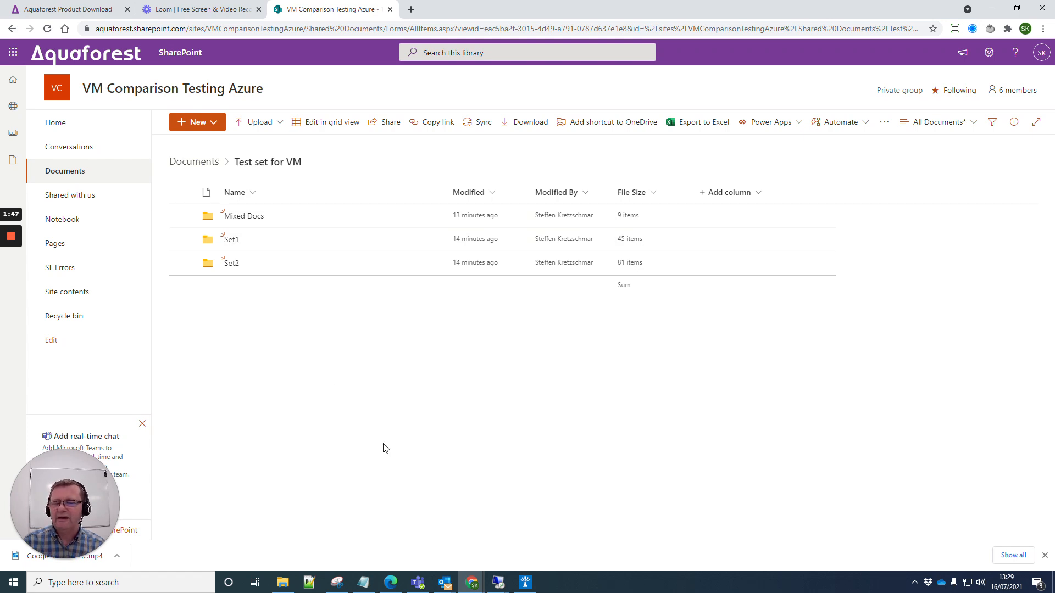
Start a new Searchlight library and grab the SharePoint Documents library web address
left_click(525, 582)
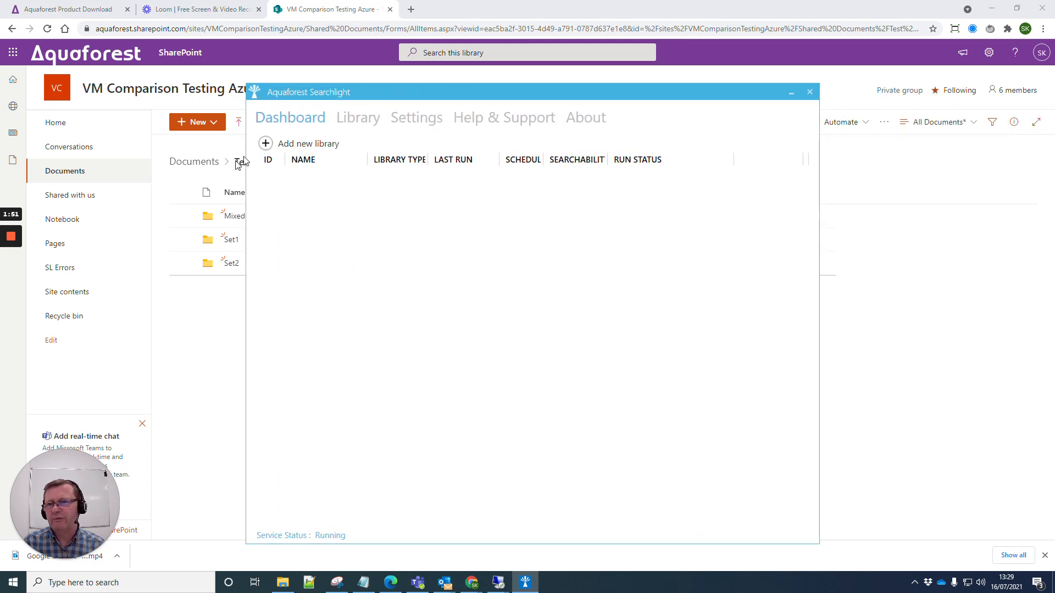
left_click_drag(385, 91, 433, 110)
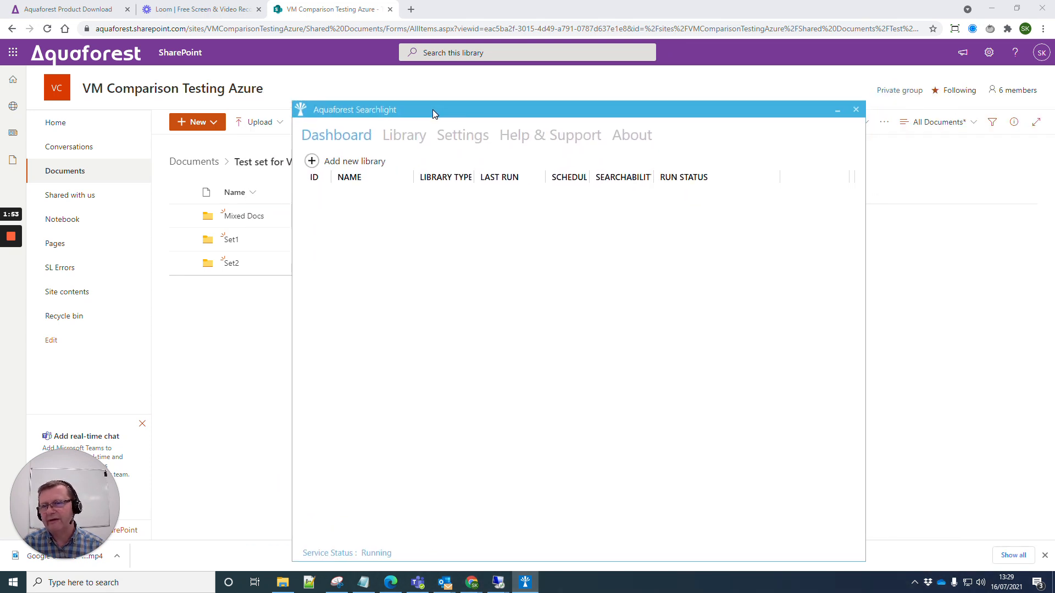
left_click(312, 161)
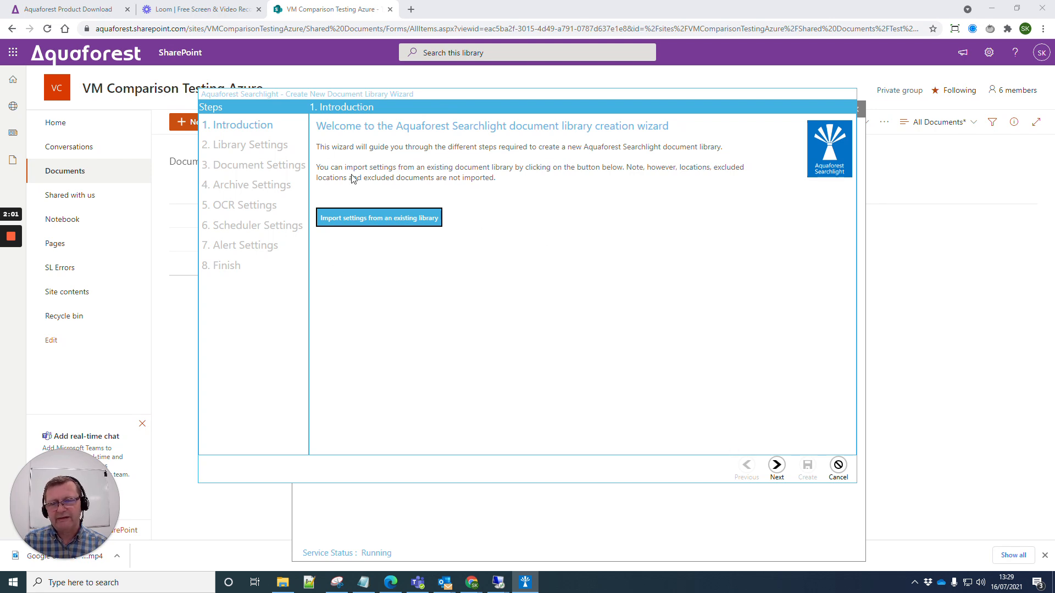
left_click(776, 466)
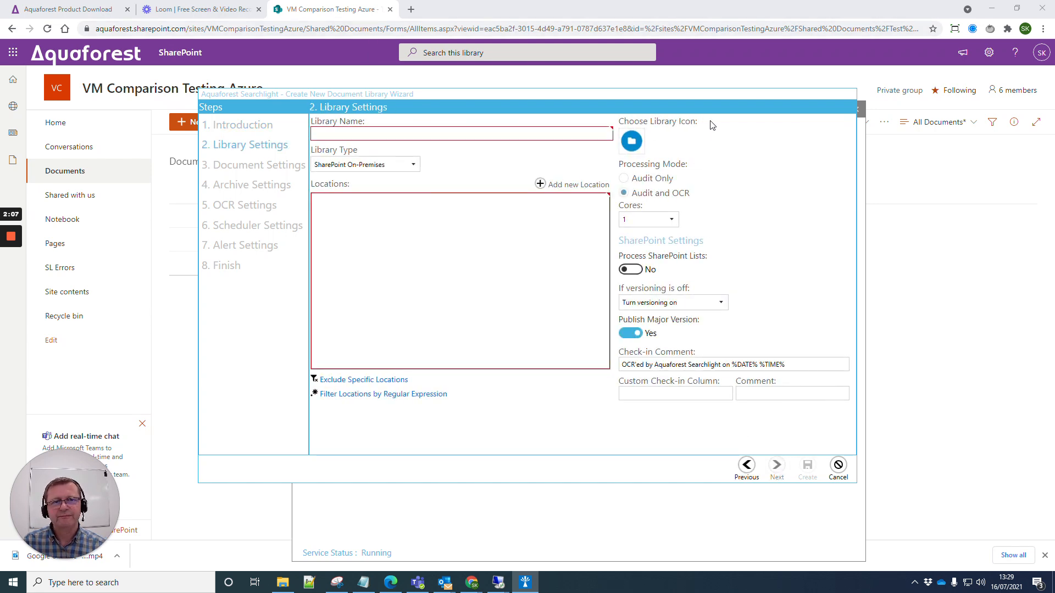
left_click(936, 351)
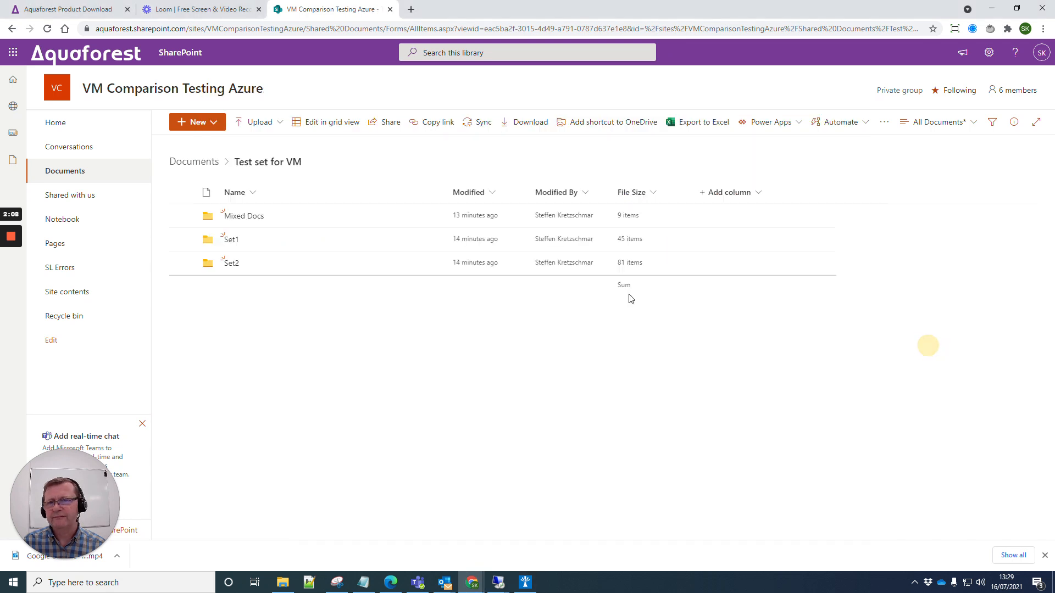
left_click(65, 171)
key("ctrl+l")
key("ctrl+c")
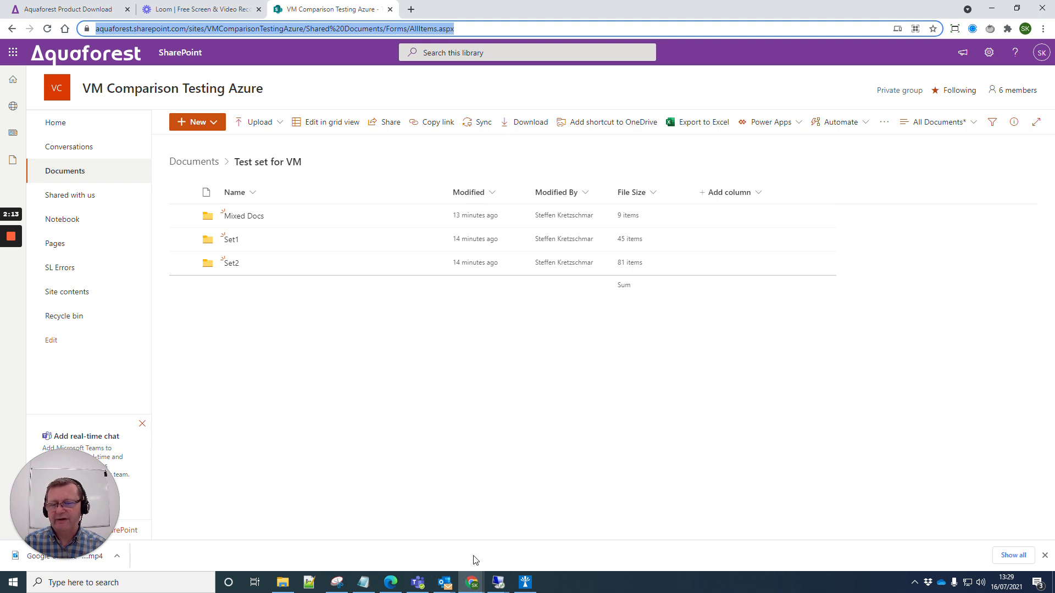
left_click(521, 583)
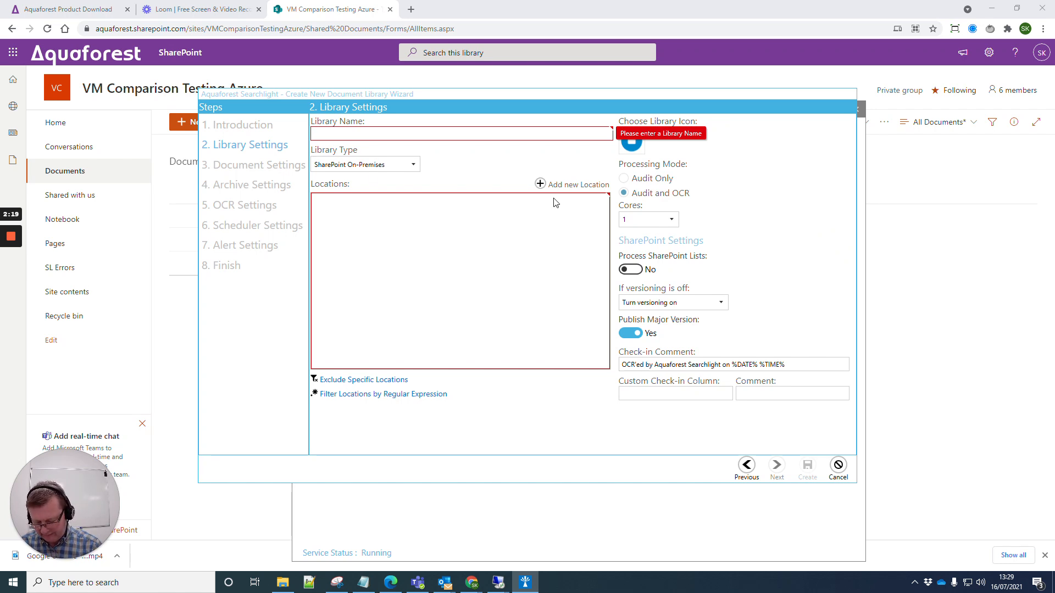
Name the library 'Trial Audit' and set its type to SharePoint Online (Office 365)
type("Trial Audit")
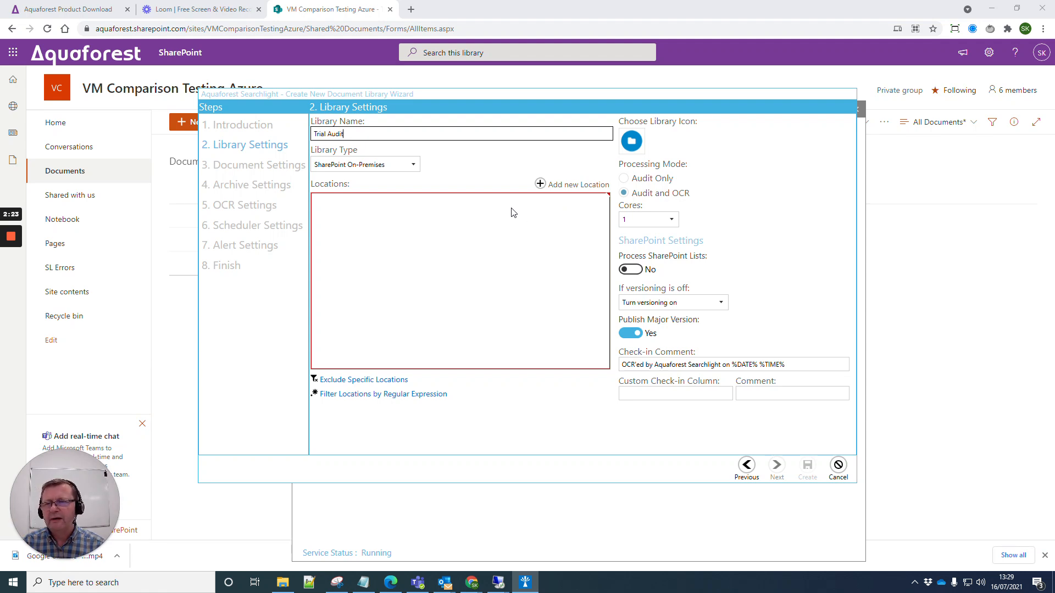
left_click(414, 164)
left_click(386, 203)
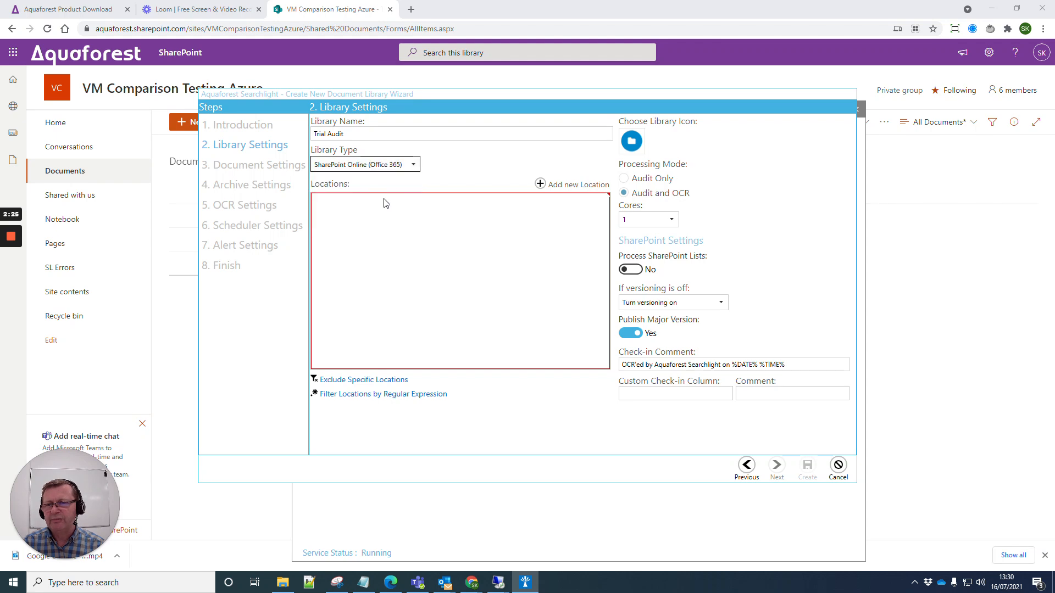
left_click(540, 183)
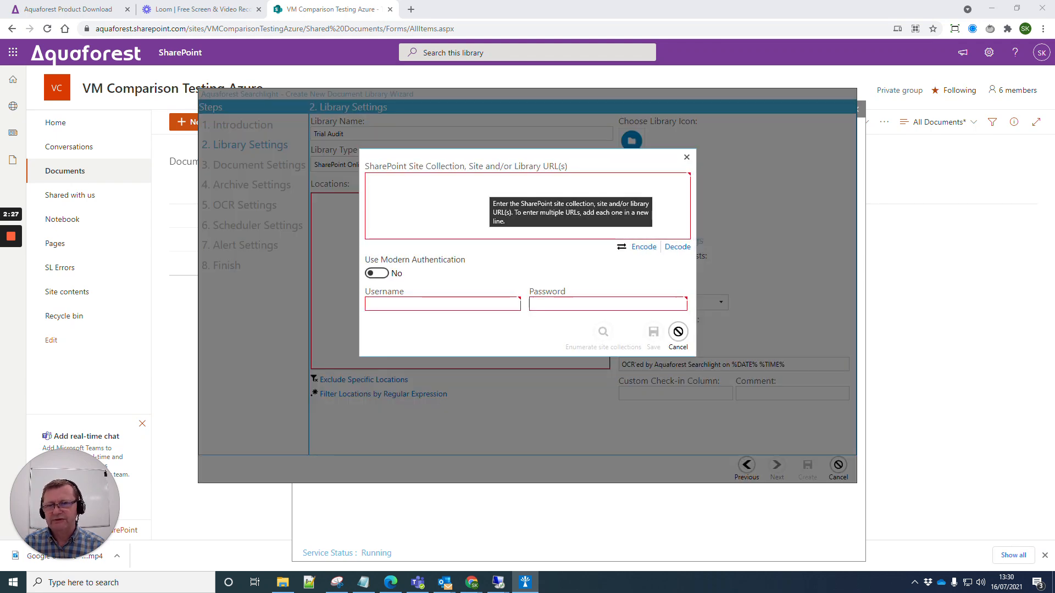
Add the Shared Documents URL as a location with the account's username and password, and save it
key("ctrl+v")
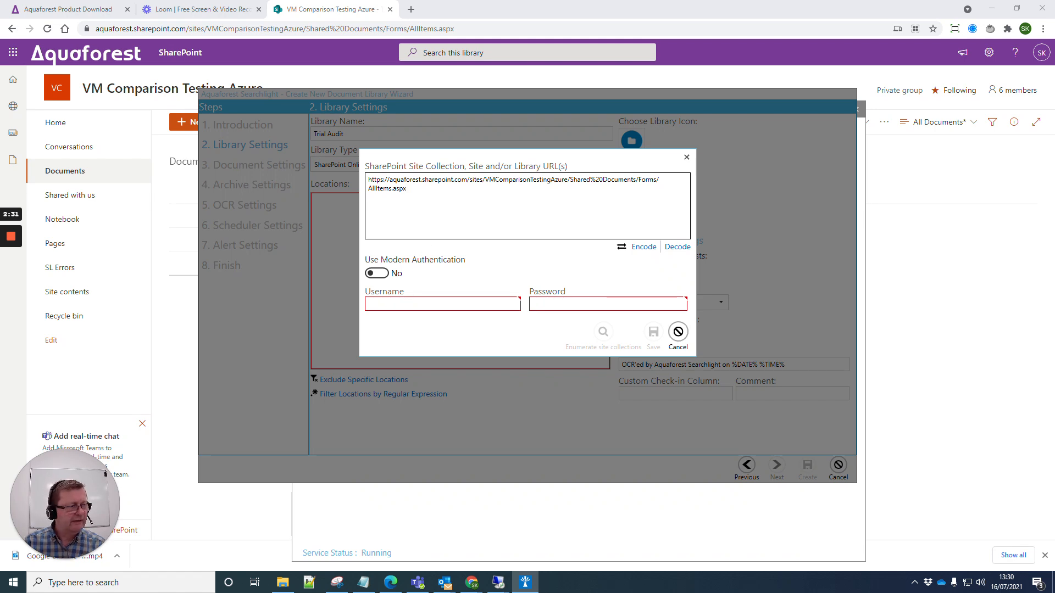
key("alt+Tab")
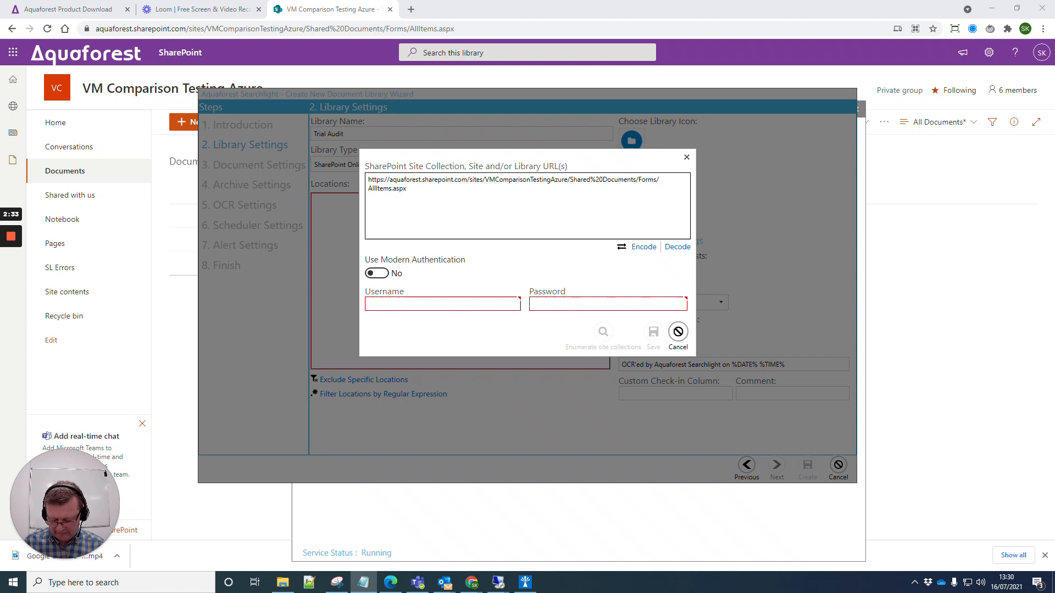
left_click(442, 304)
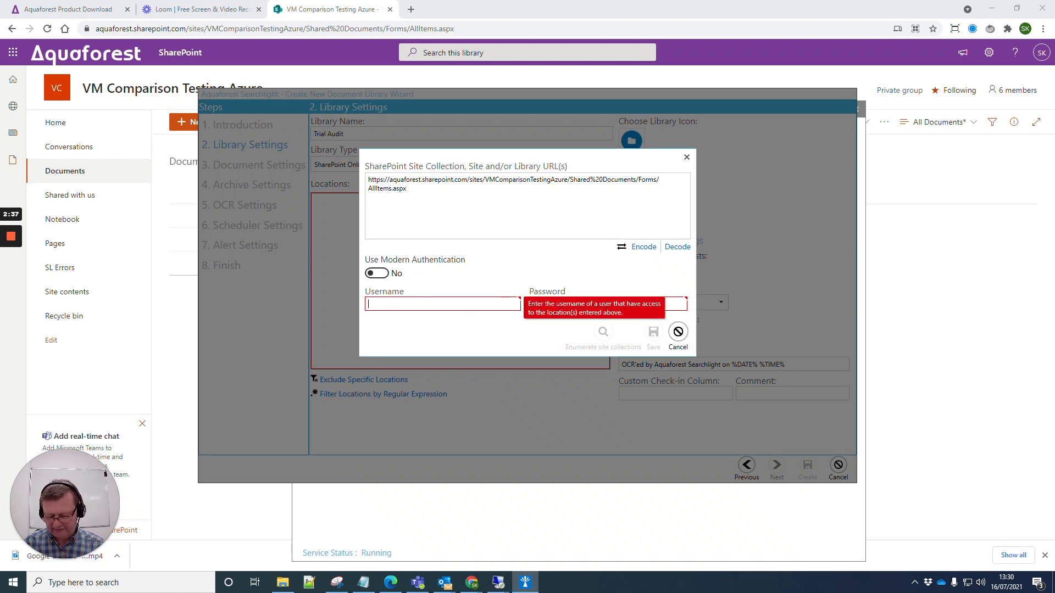
key("alt+Tab")
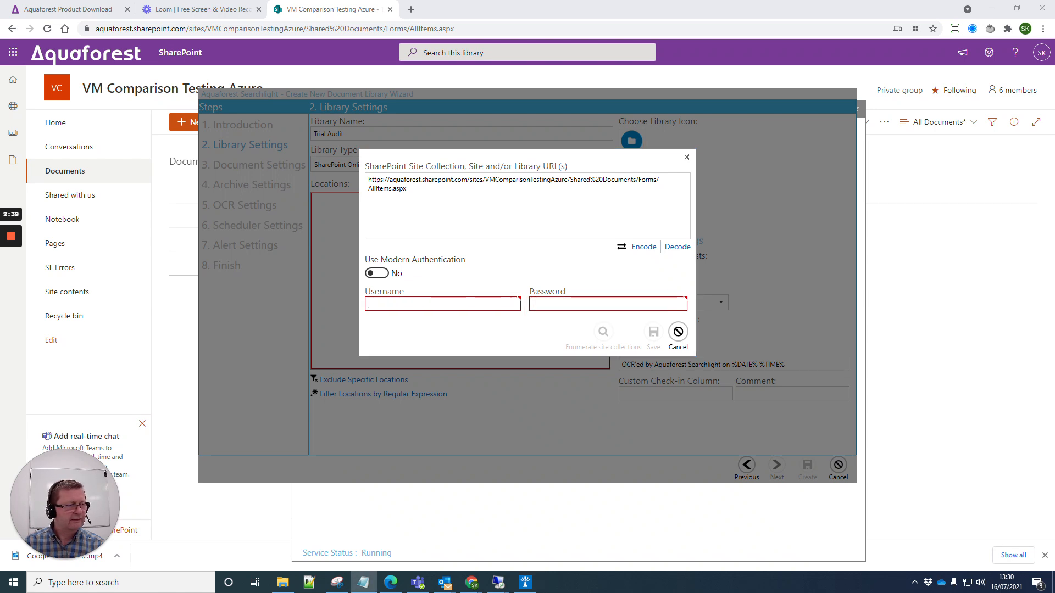
key("alt+Tab")
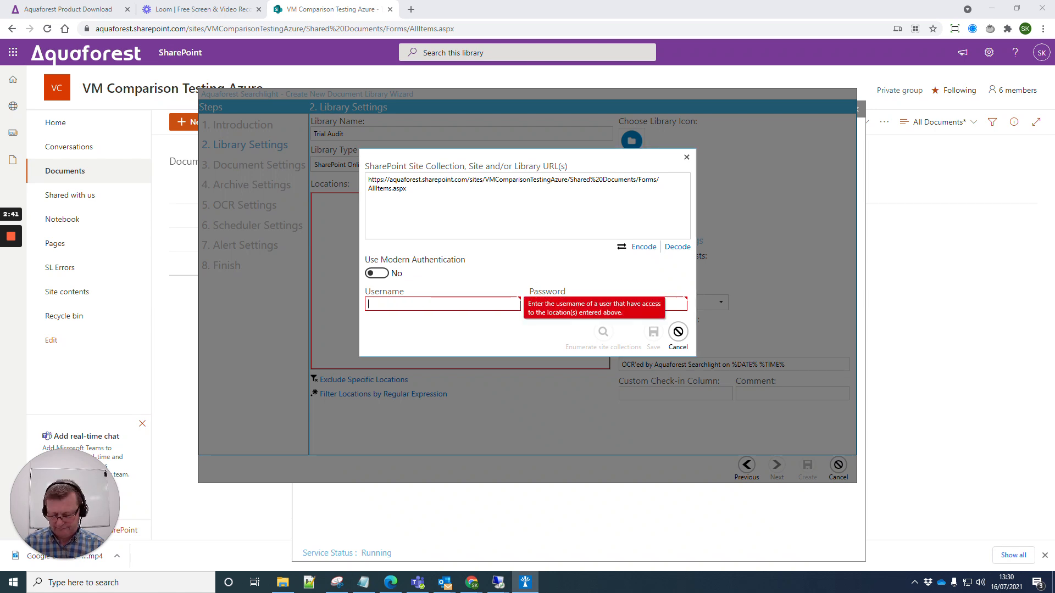
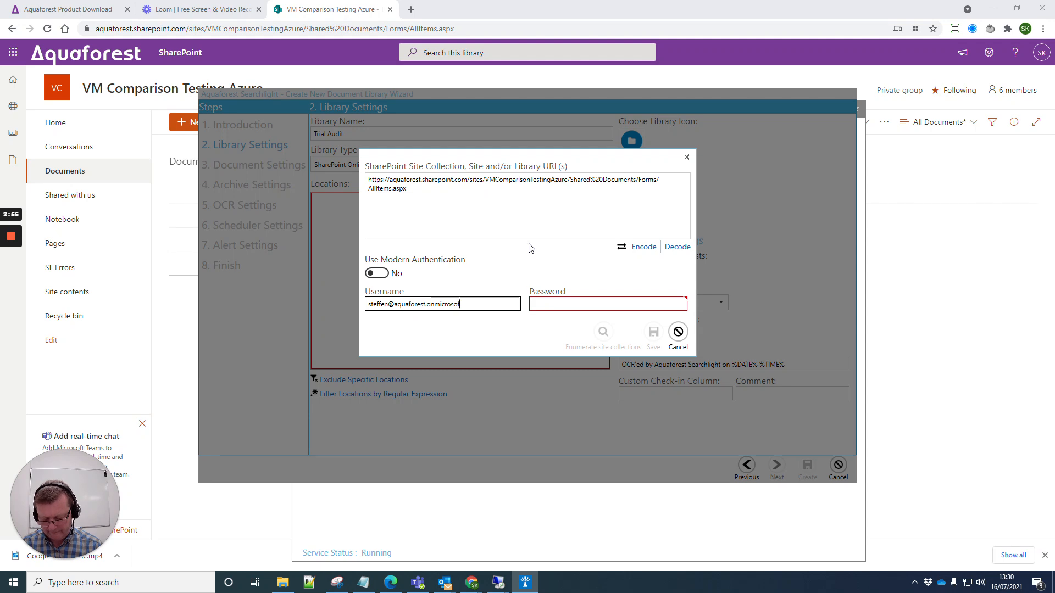
key("Tab")
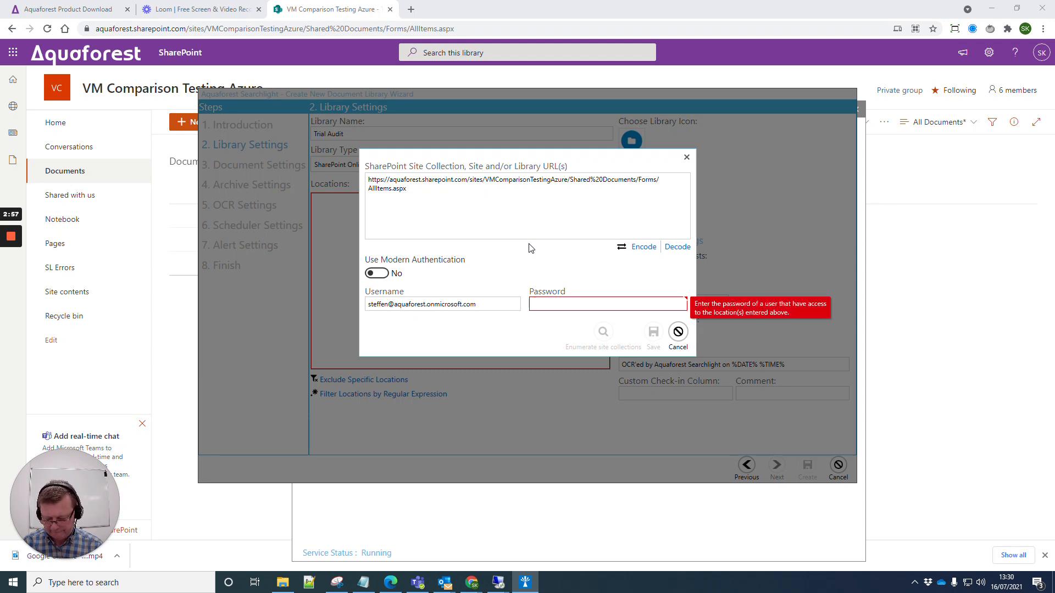
type("•••••••")
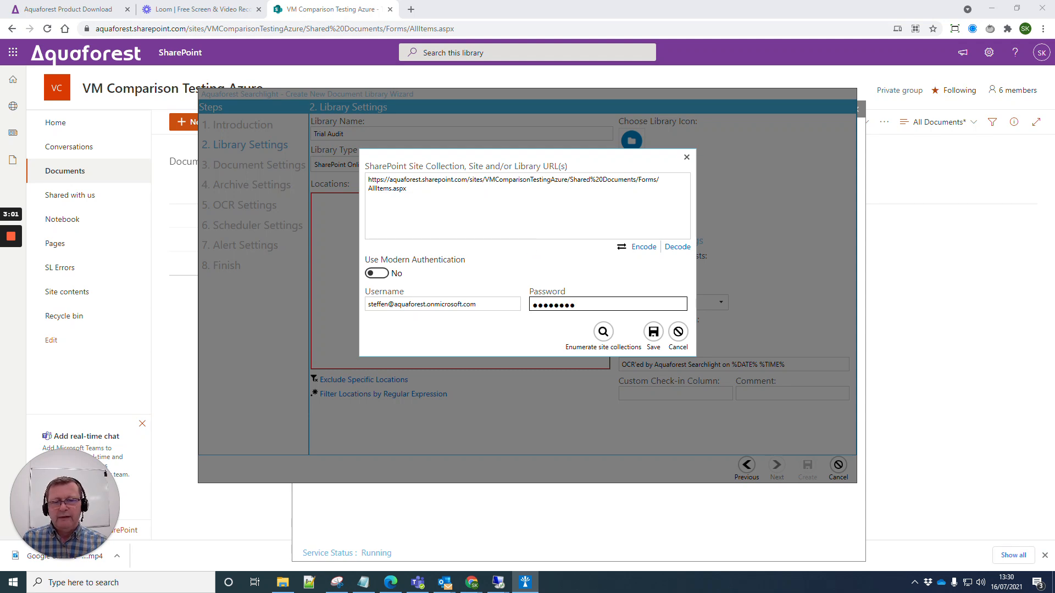
left_click(654, 333)
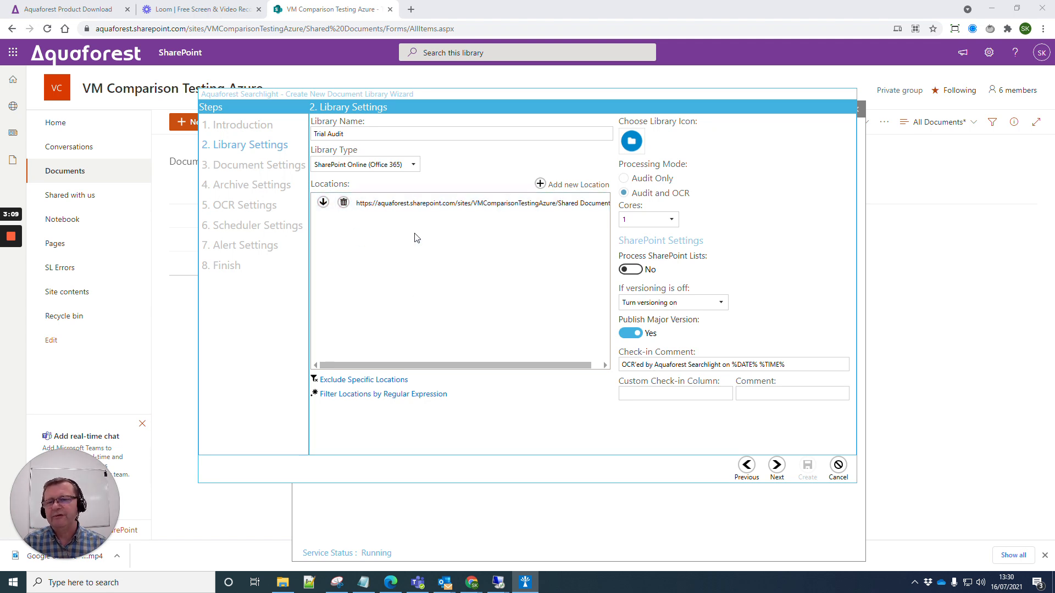
Inspect the Modern Authentication option in a second location dialog, cancel, and expand the saved location
left_click(540, 183)
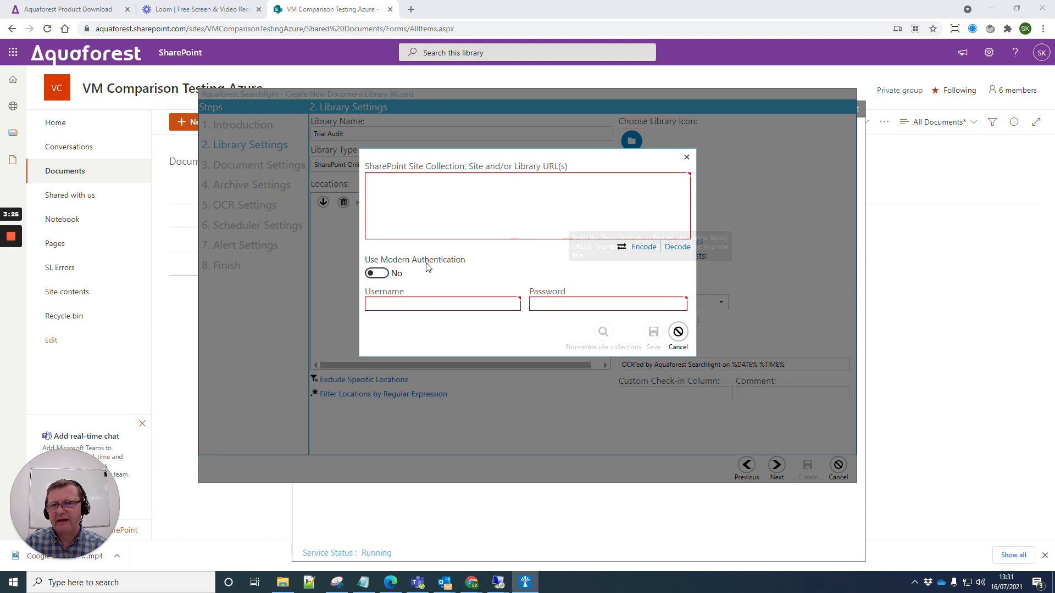
left_click(377, 274)
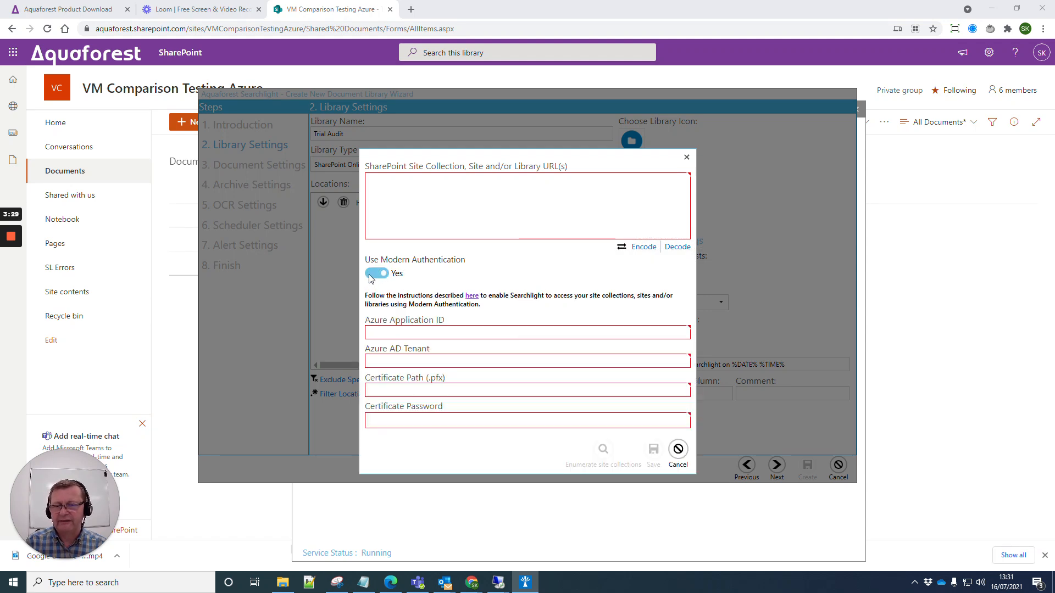
left_click(370, 277)
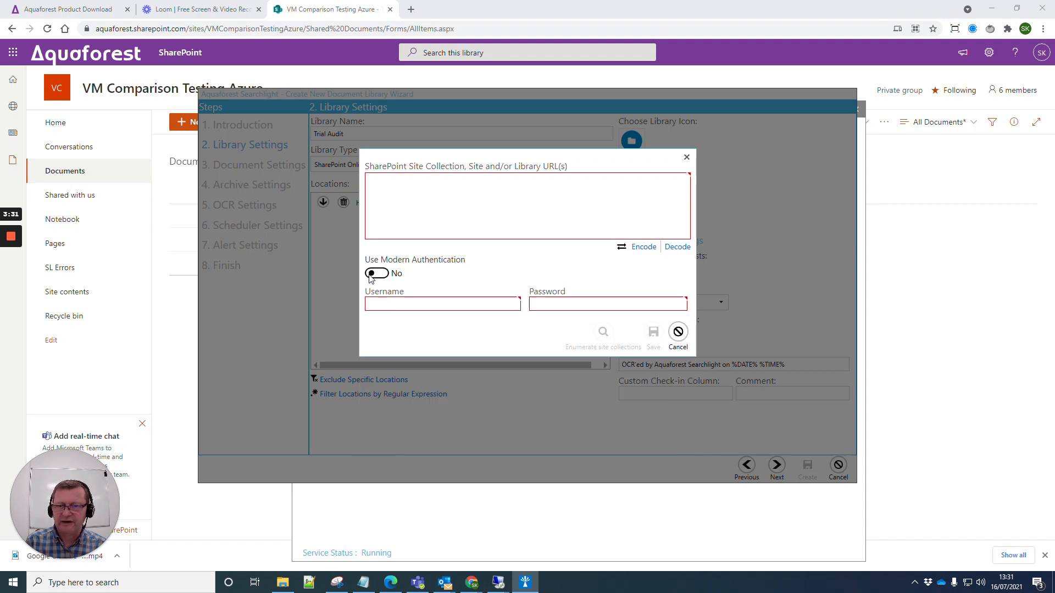
left_click(677, 333)
left_click(323, 202)
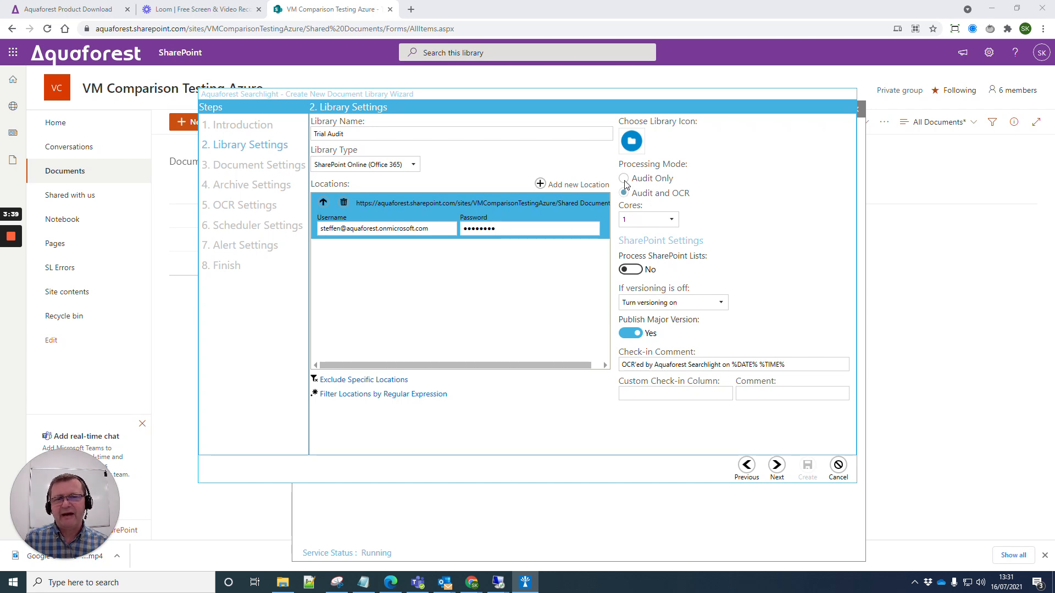
Choose Audit Only processing with 4 cores and continue to Document Settings
left_click(623, 178)
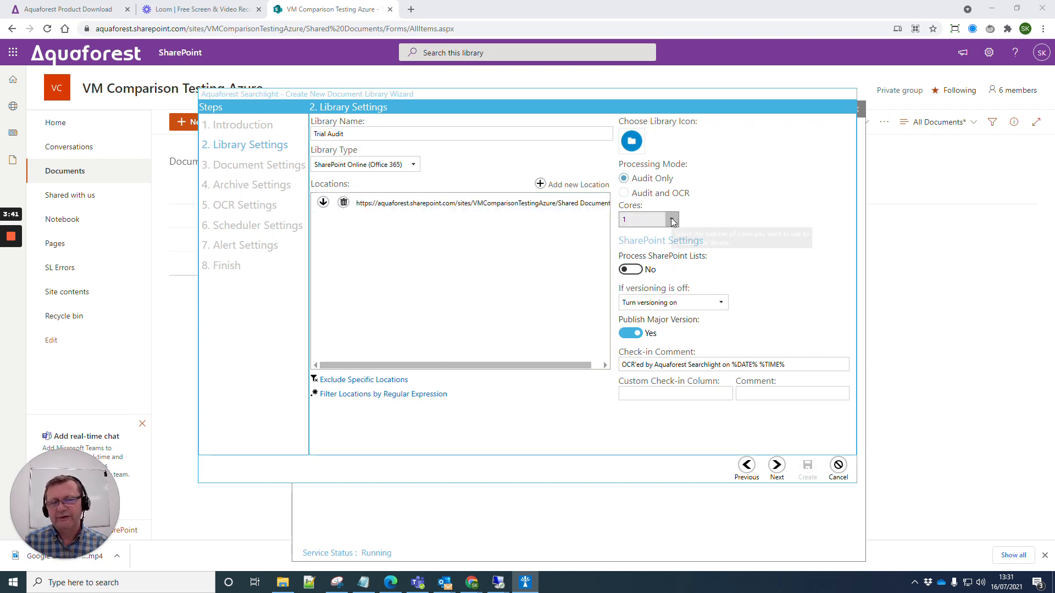
left_click(671, 219)
left_click(627, 272)
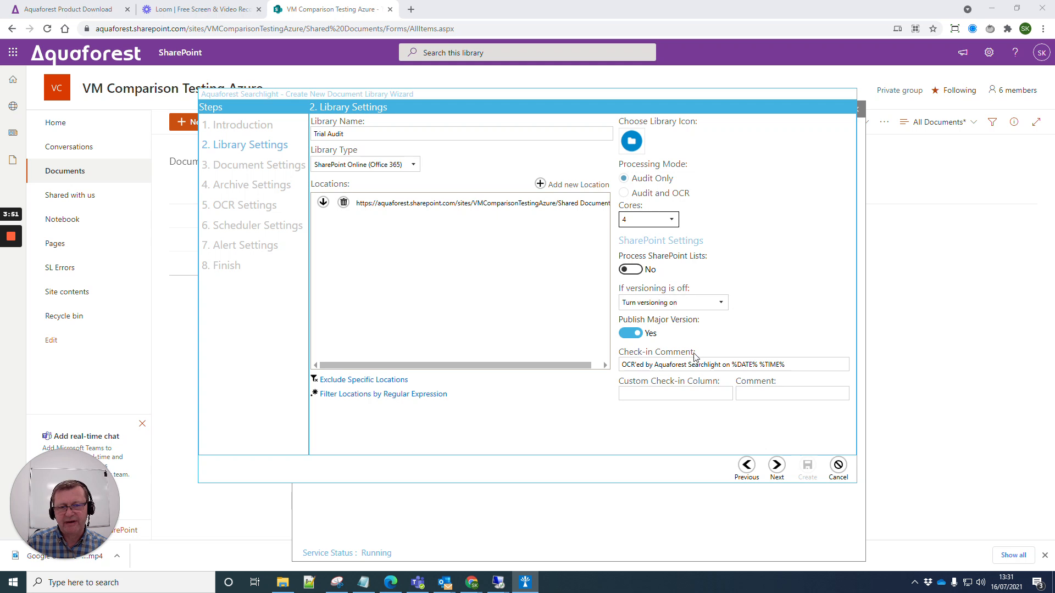
left_click(776, 465)
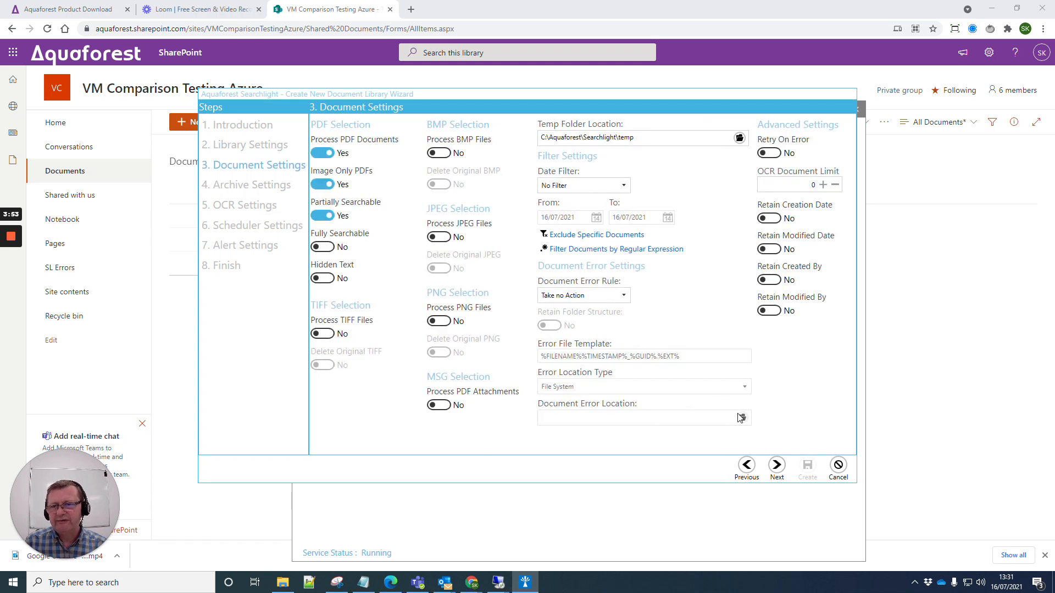
Enable processing of TIFF, BMP, JPEG, PNG files and PDF attachments, leaving creation-date retention off
left_click(323, 334)
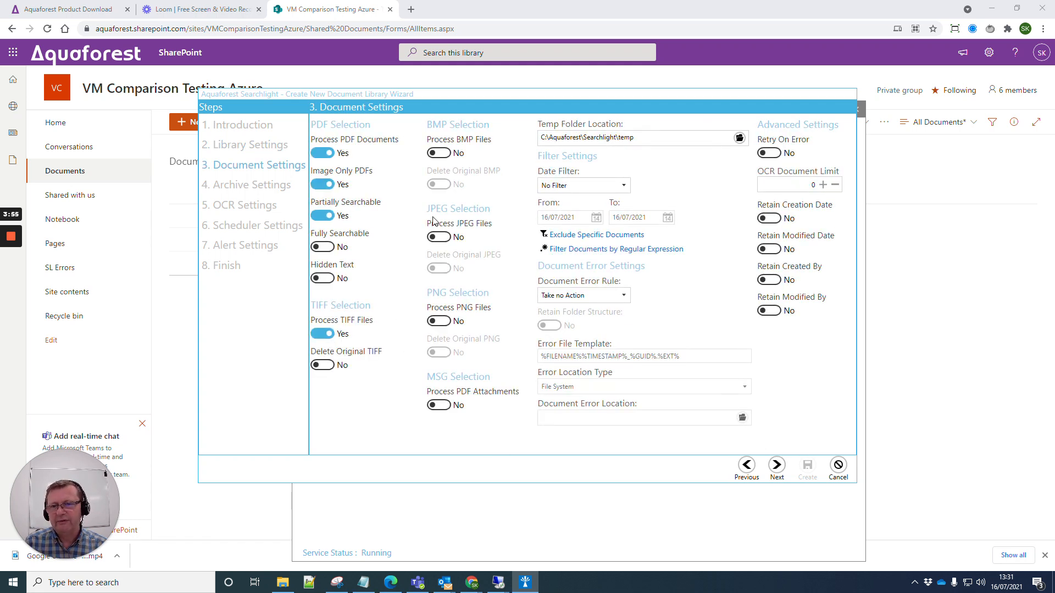
left_click(438, 153)
left_click(438, 236)
left_click(438, 321)
left_click(438, 405)
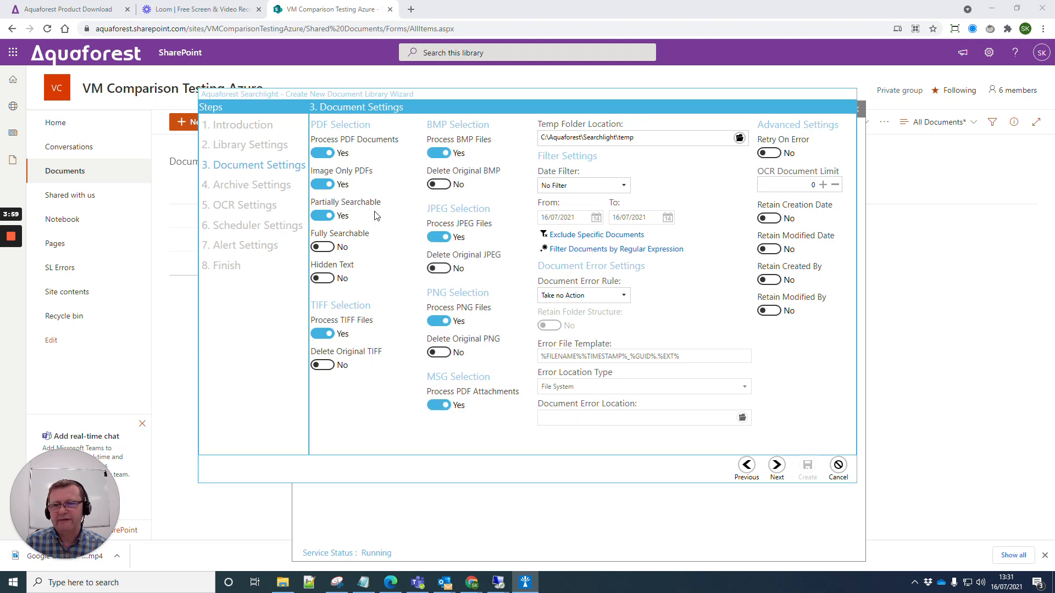
left_click(770, 219)
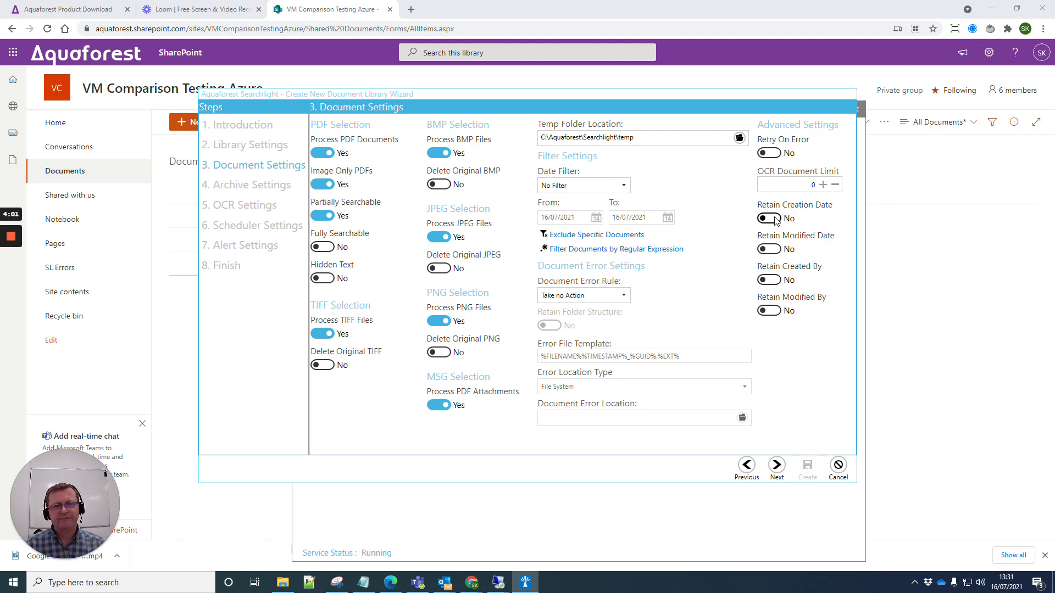
left_click(770, 219)
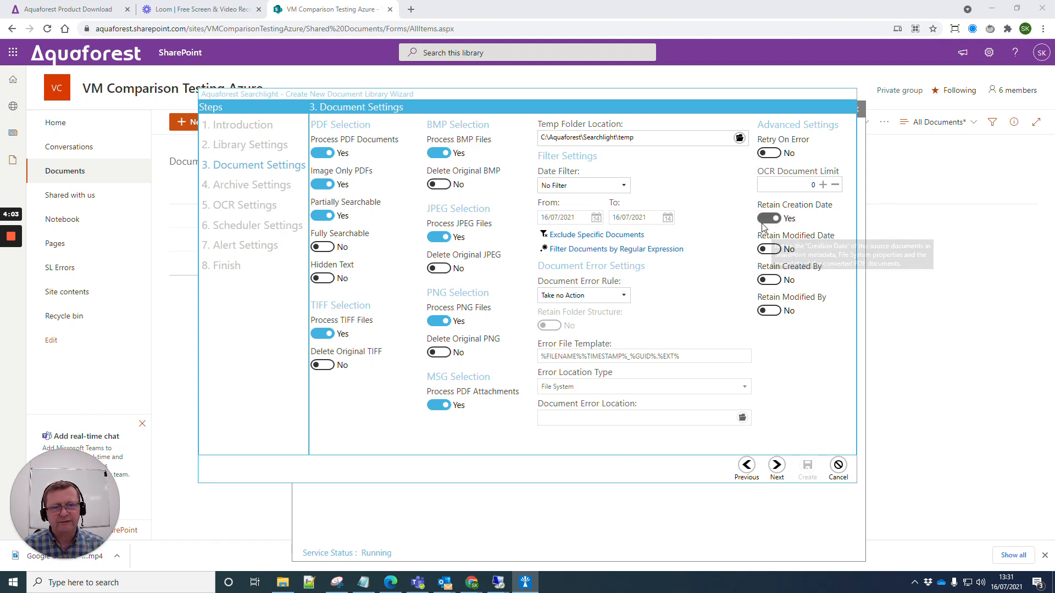
left_click(776, 466)
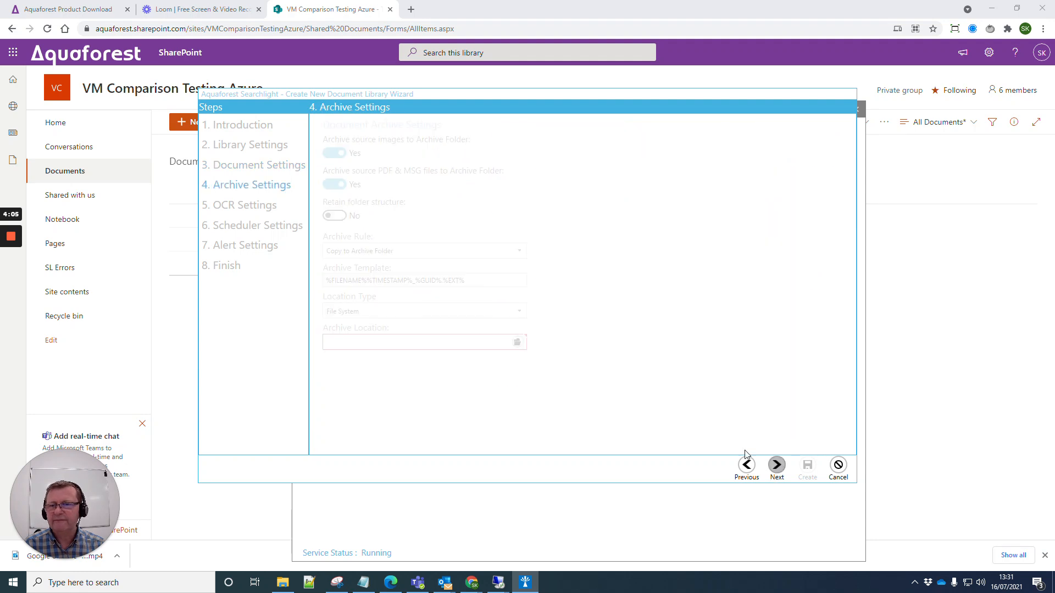
Turn off archiving of source images and PDF/MSG files, keep the remaining defaults, and create the library
left_click(317, 154)
left_click(321, 185)
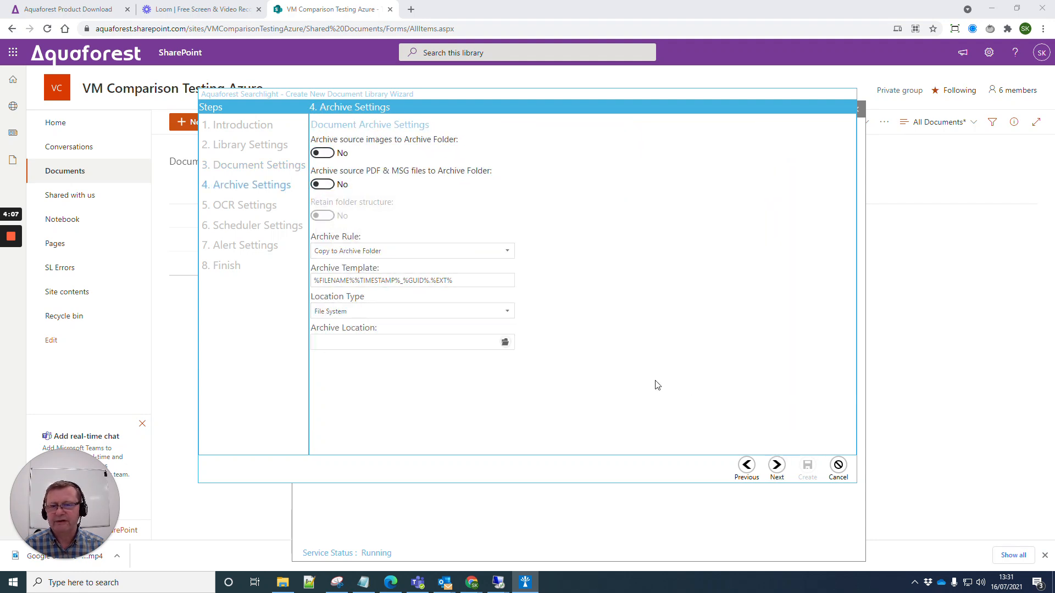
left_click(776, 466)
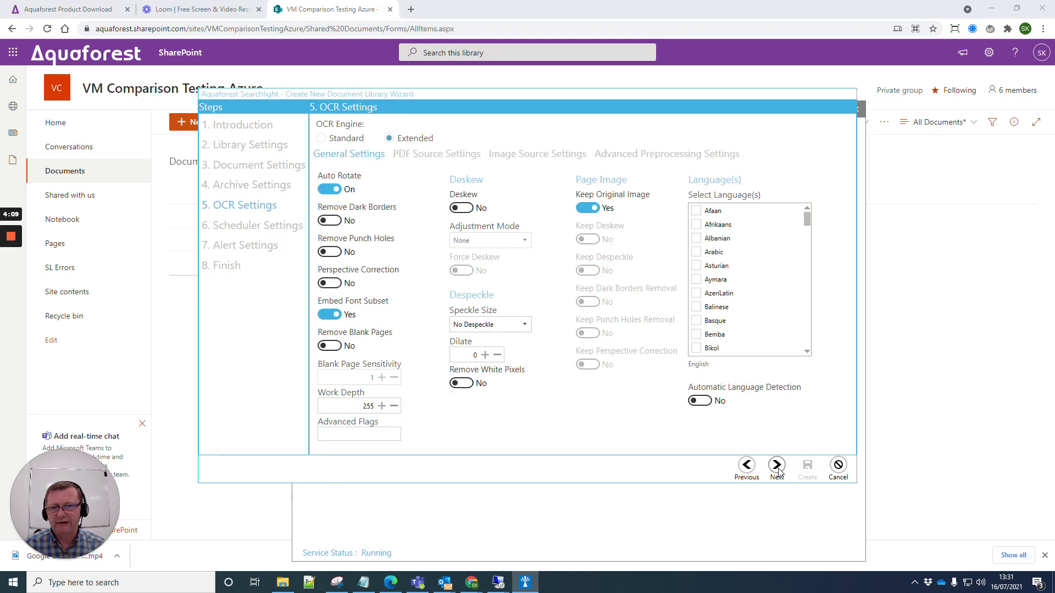
left_click(777, 466)
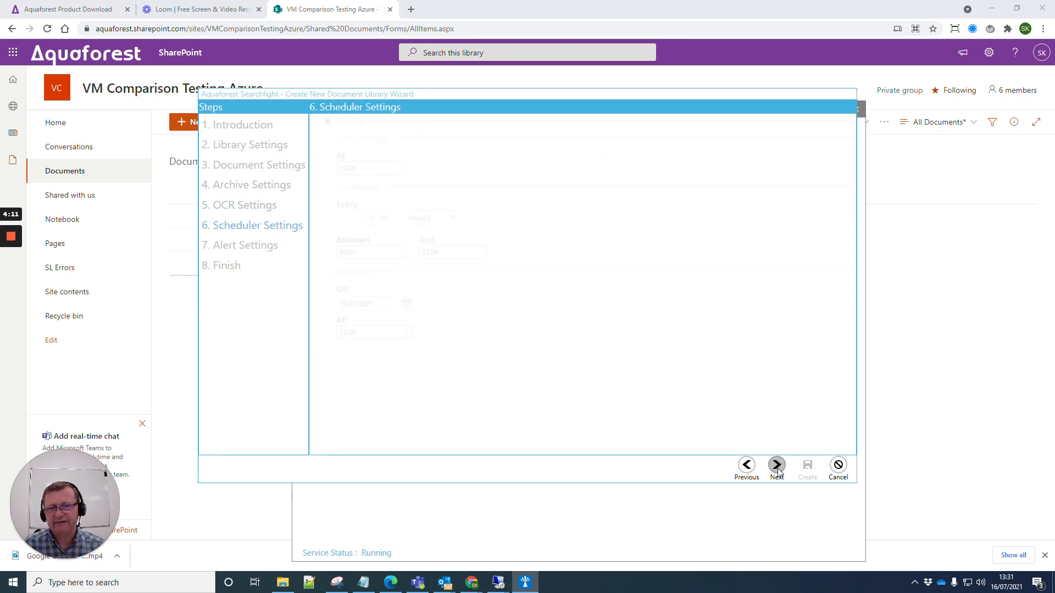
left_click(777, 467)
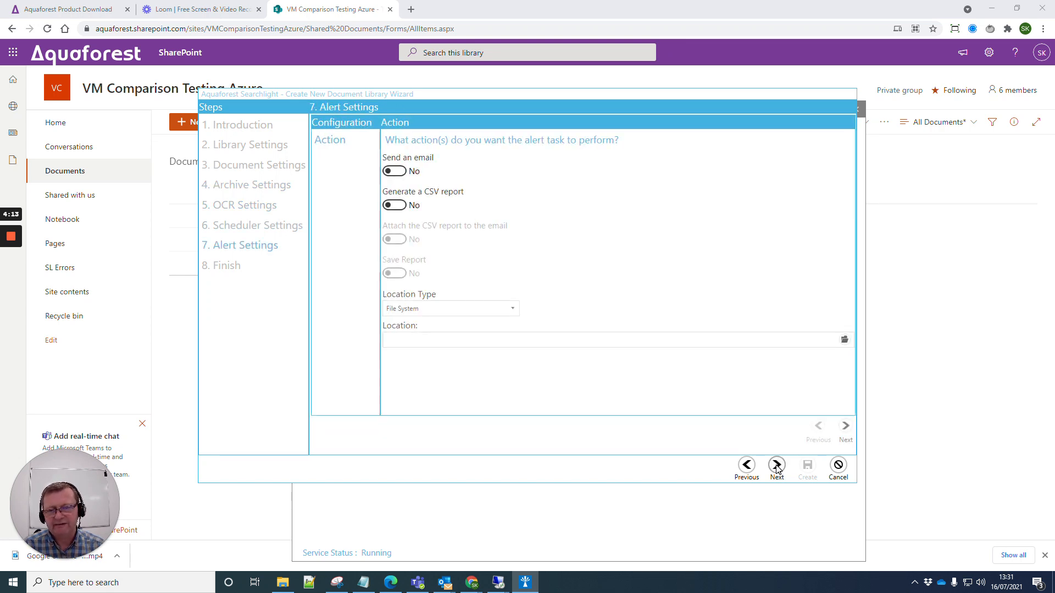
left_click(777, 466)
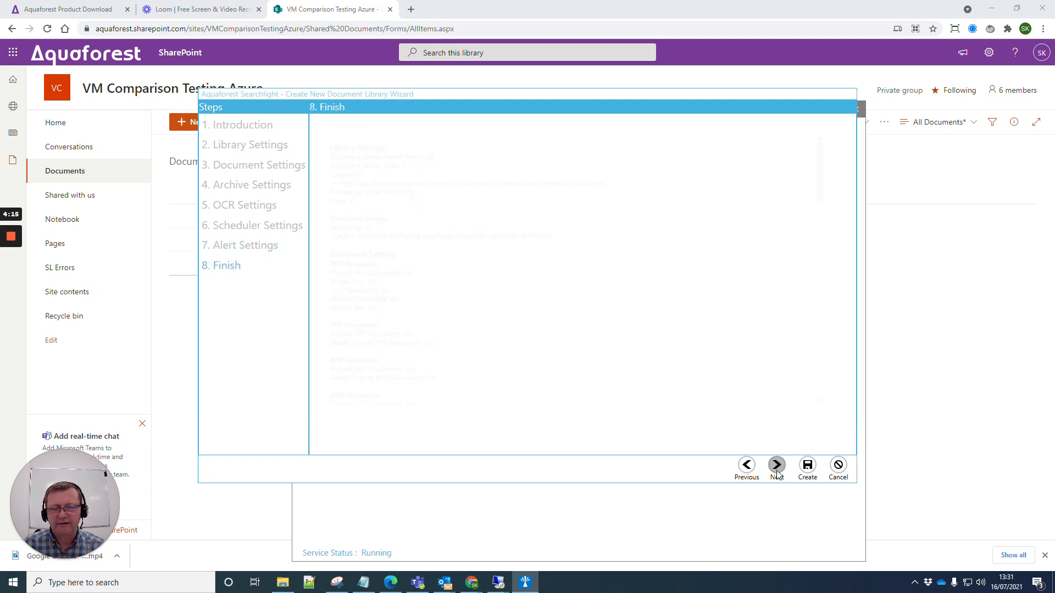
left_click(808, 466)
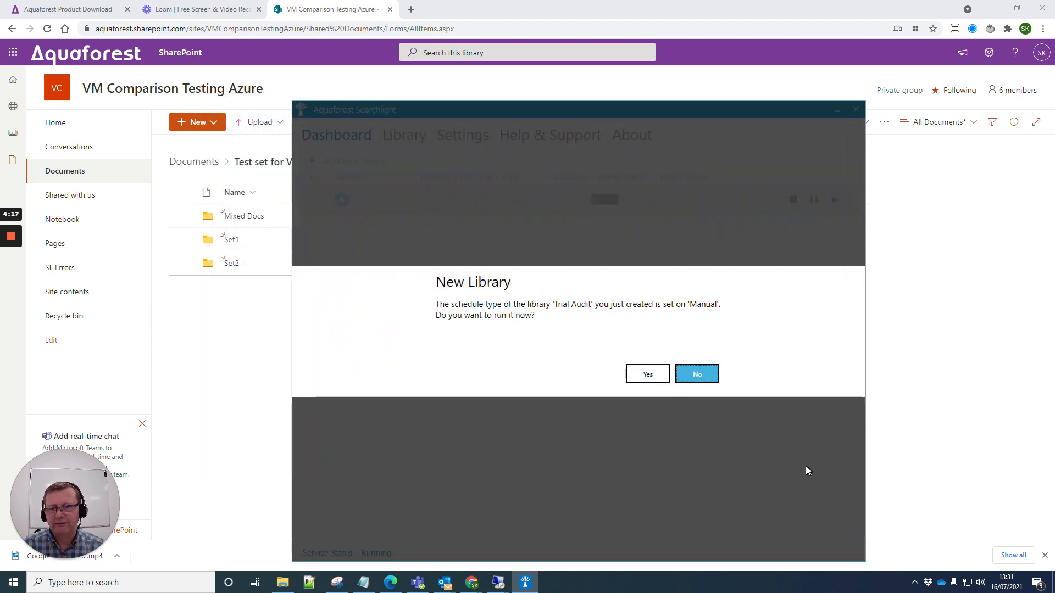
Decline the immediate run, start Trial Audit with Play, and open its Library Status statistics and log
left_click(687, 373)
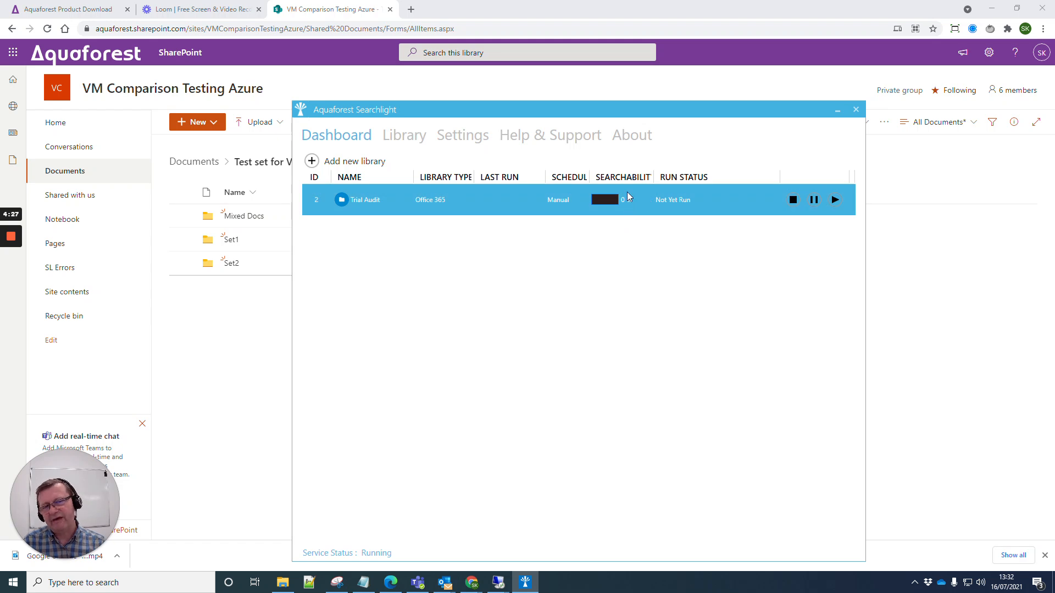
left_click(834, 200)
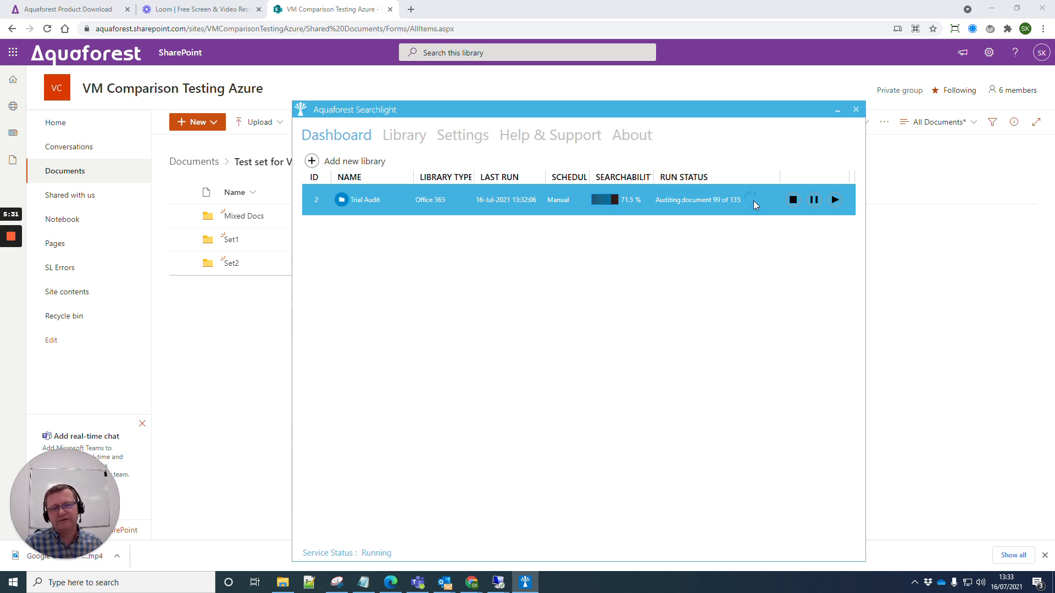
double_click(463, 202)
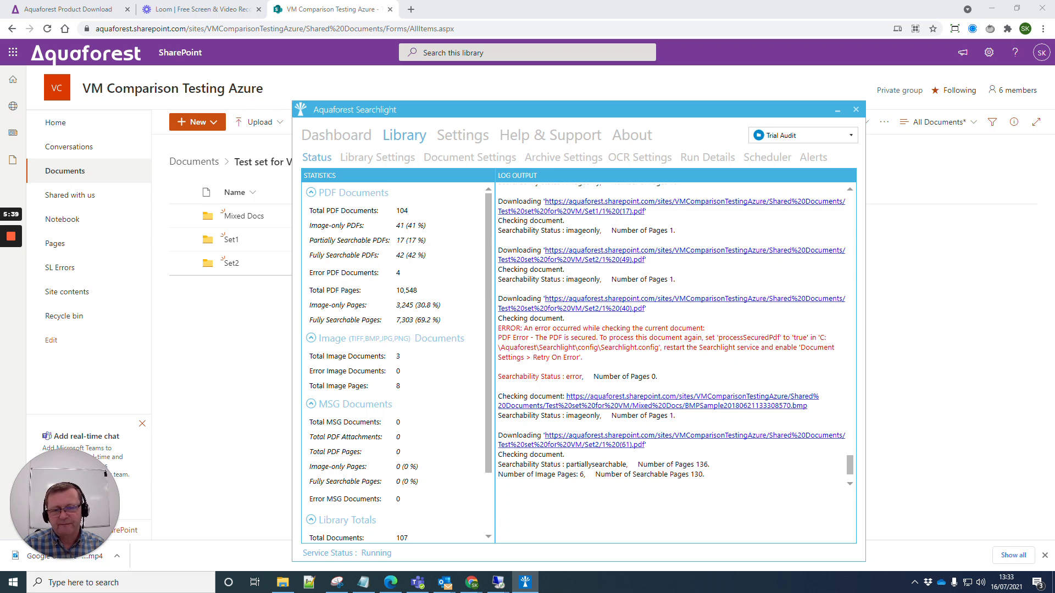
Return to the Dashboard, open the completed Trial Audit's status, and scroll to Library Totals showing 71.1% searchable
left_click(337, 135)
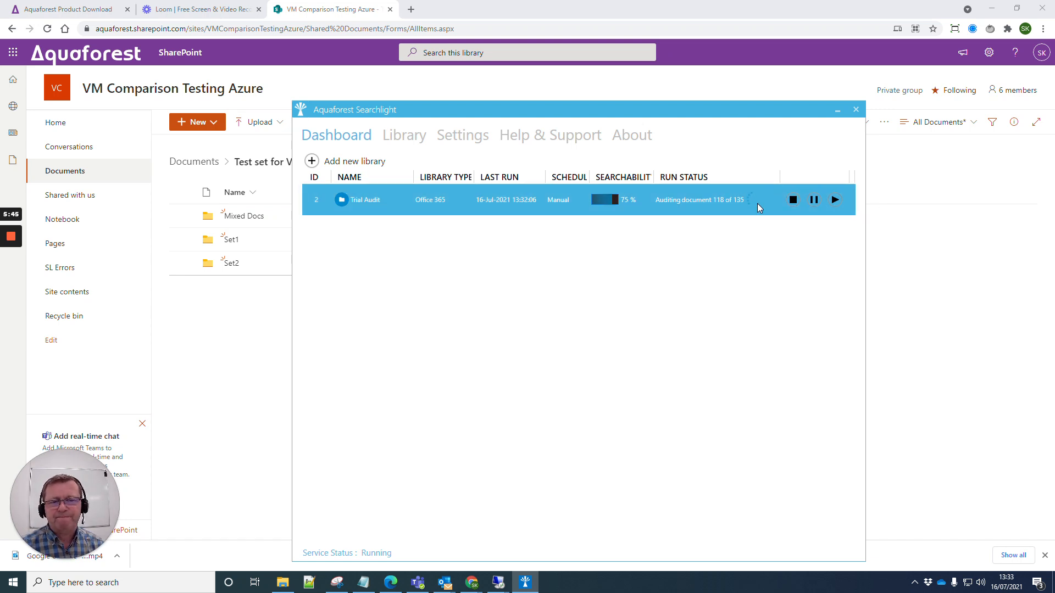
mouse_move(11, 258)
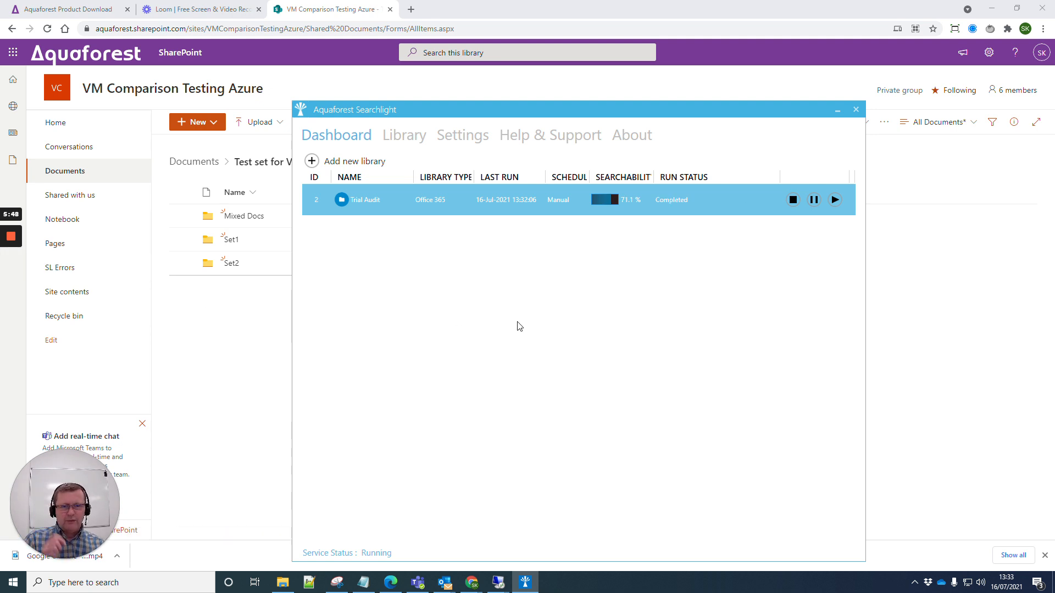
double_click(395, 200)
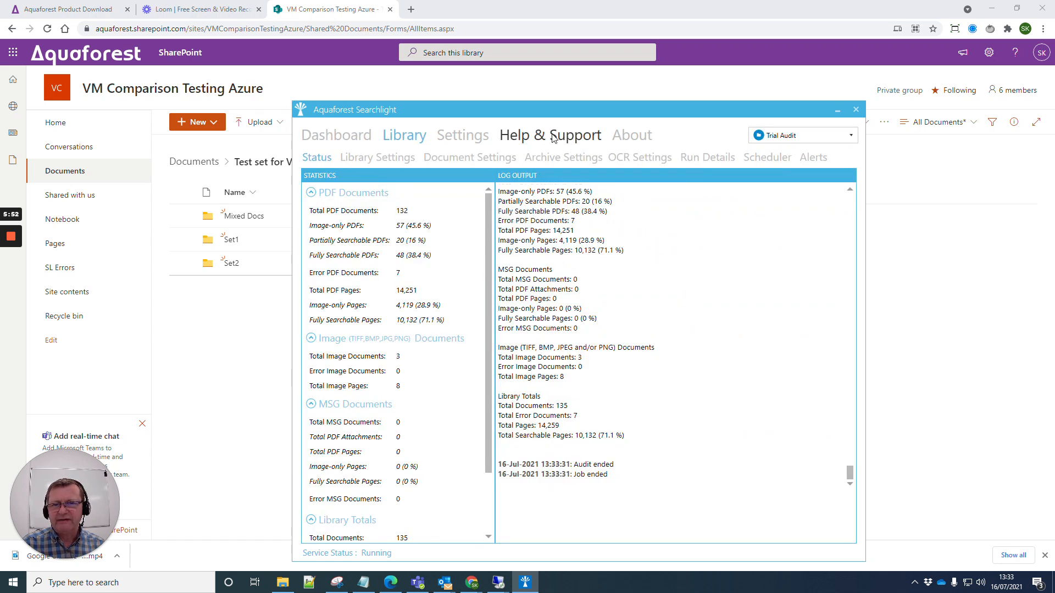
left_click_drag(564, 107, 504, 58)
mouse_move(379, 180)
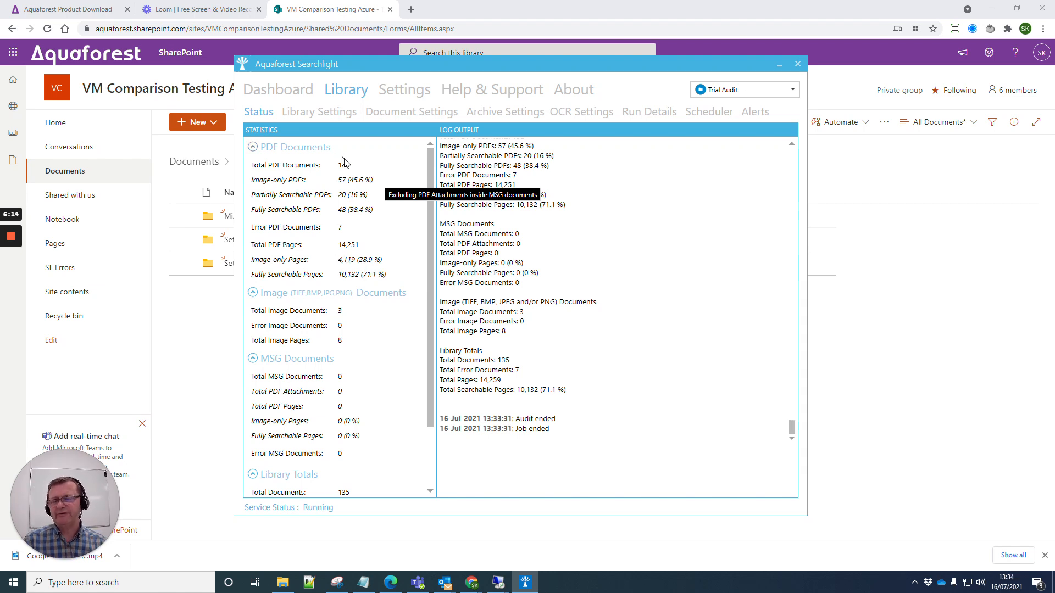
left_click_drag(487, 67, 462, 57)
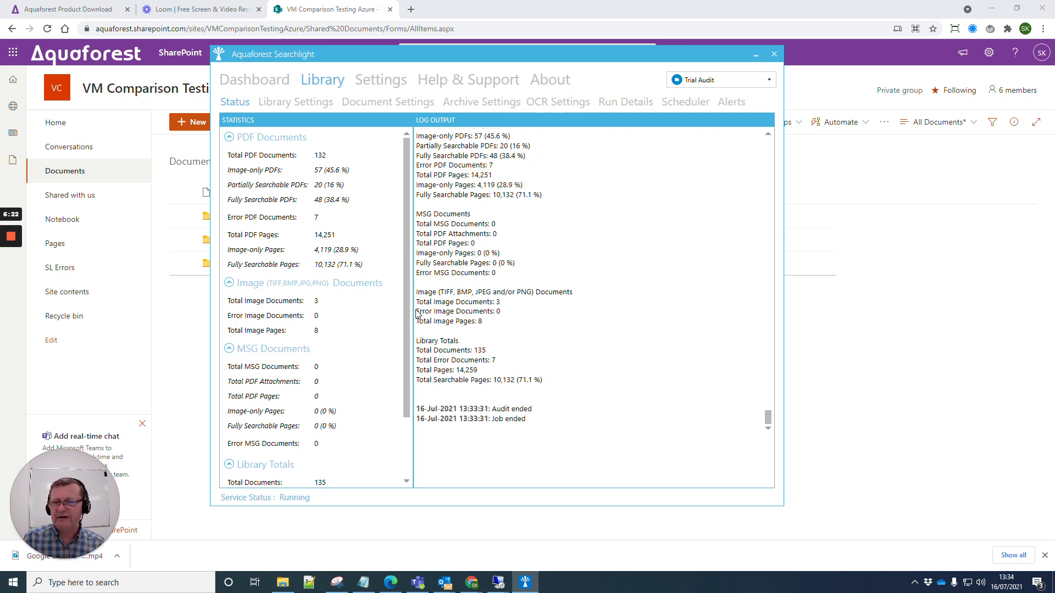
left_click_drag(404, 307, 404, 396)
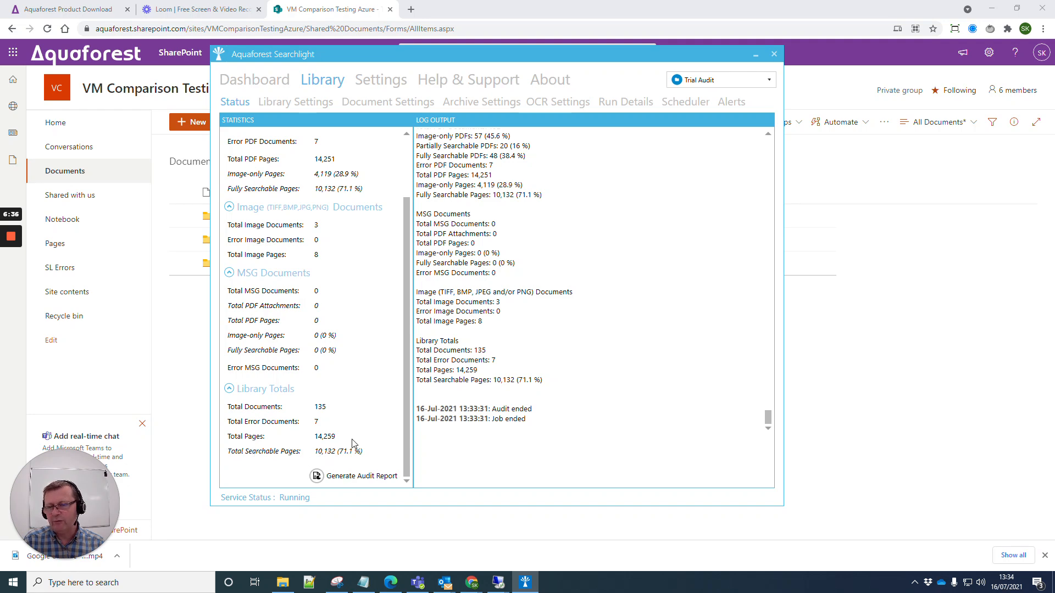
Generate the audit report and save it as Trial Audit (id=2).pdf
left_click(347, 476)
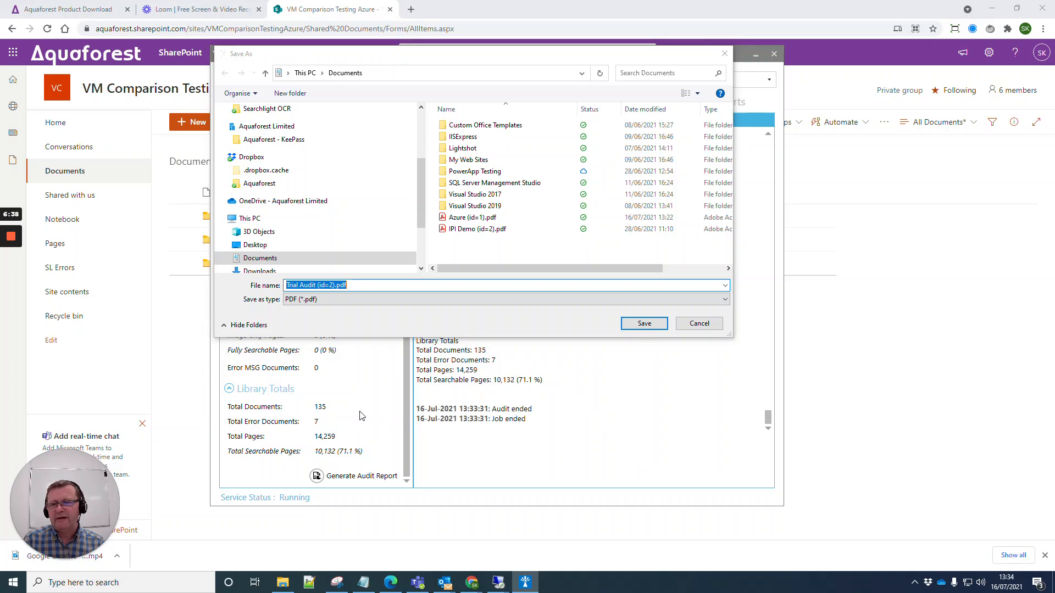
left_click(642, 324)
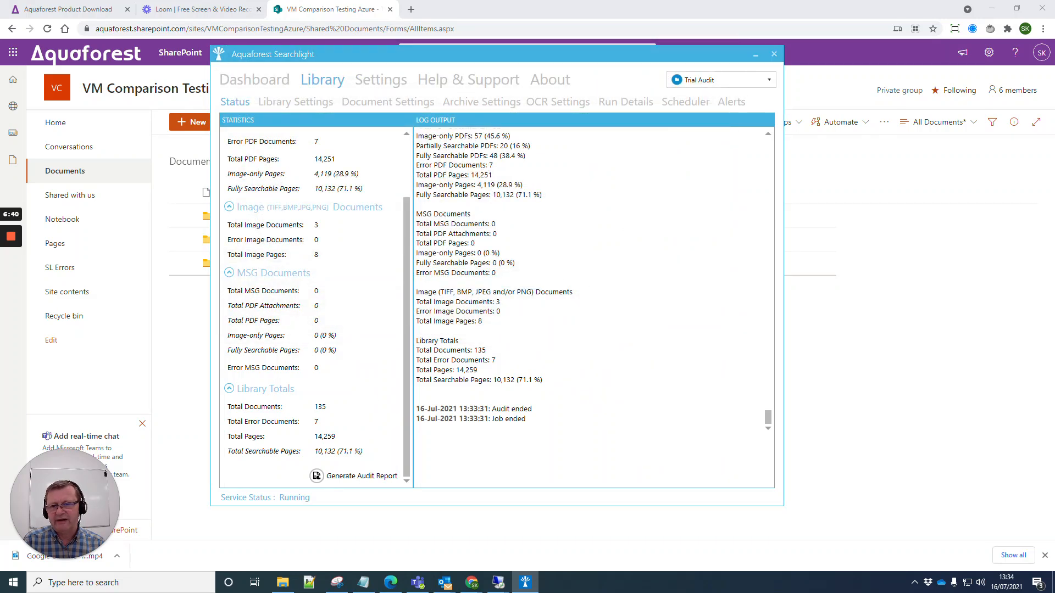
left_click_drag(417, 290, 627, 292)
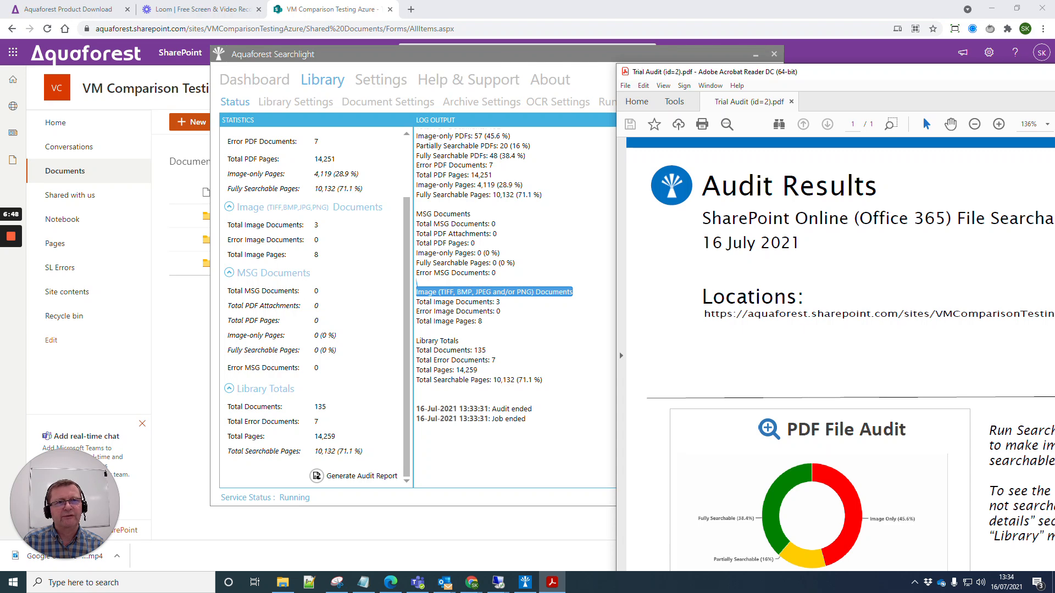
Move the report window left and scroll through its audit results, chart and totals
left_click_drag(815, 76, 262, 37)
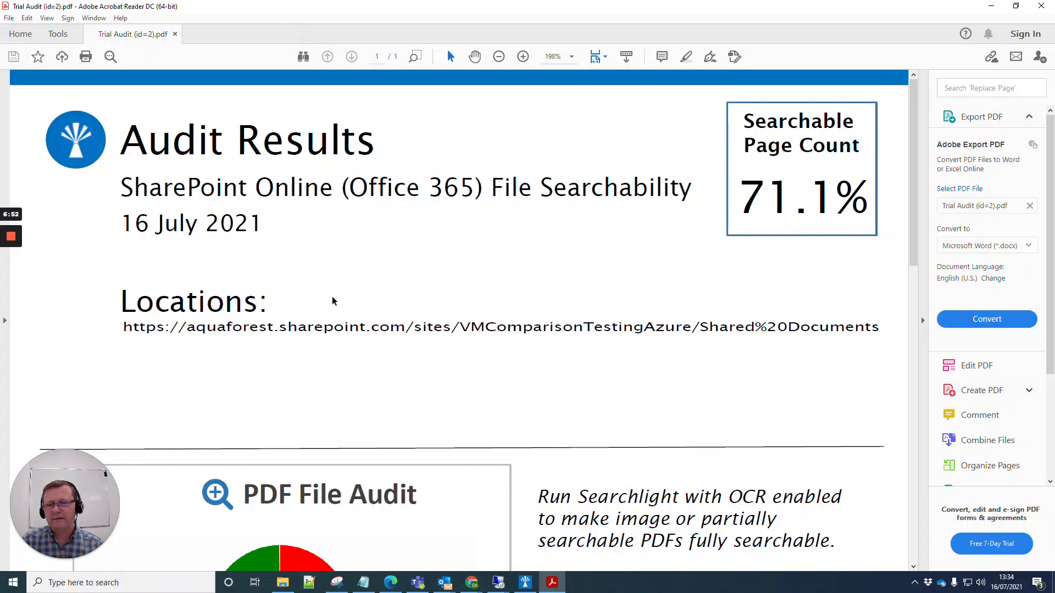
scroll(331, 298, "down", 5)
scroll(331, 296, "down", 2)
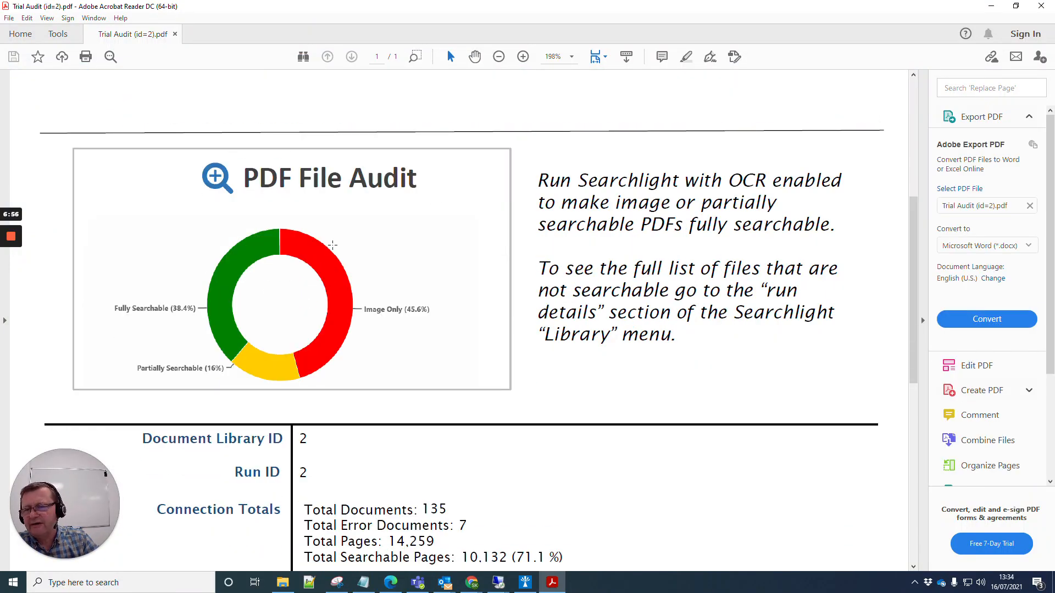
scroll(395, 261, "up", 2)
scroll(407, 266, "down", 2)
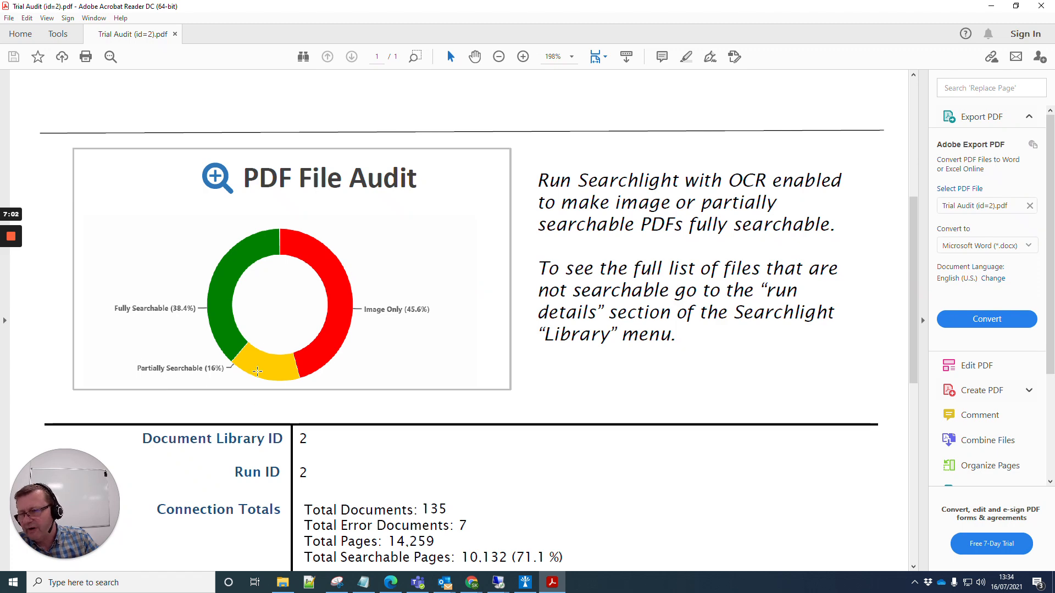
scroll(207, 299, "down", 5)
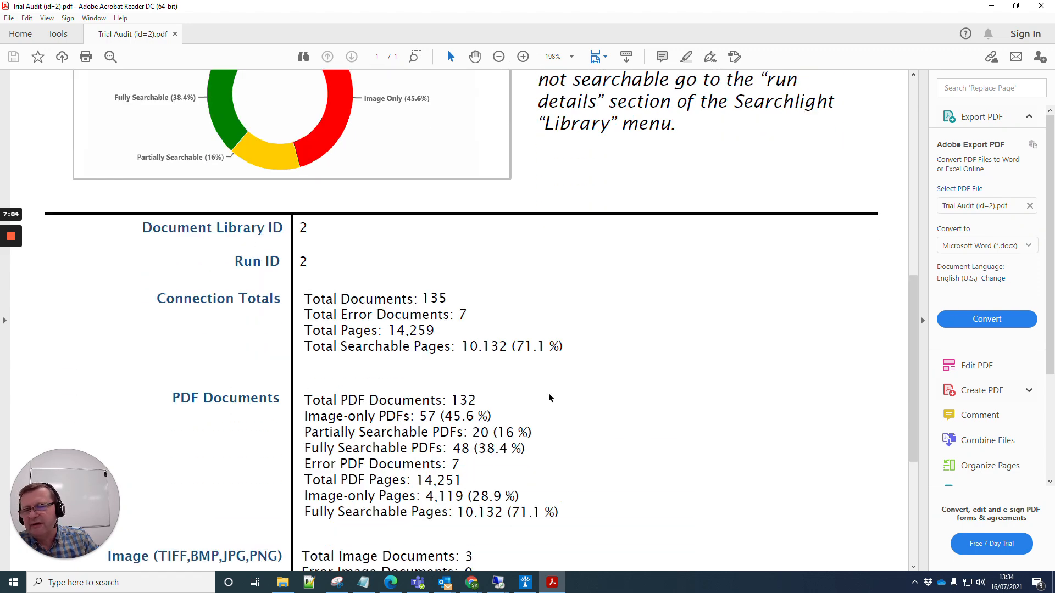
scroll(498, 288, "down", 2)
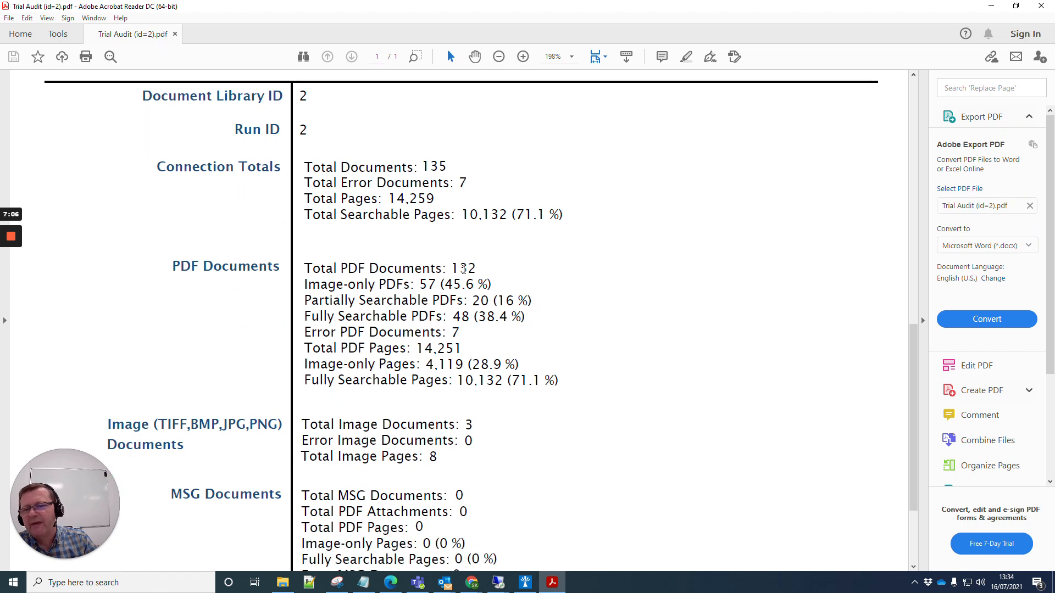
Highlight the 4,119 (28.9 %) image-only pages figure, then shrink the reader and move it aside
left_click_drag(526, 311, 427, 312)
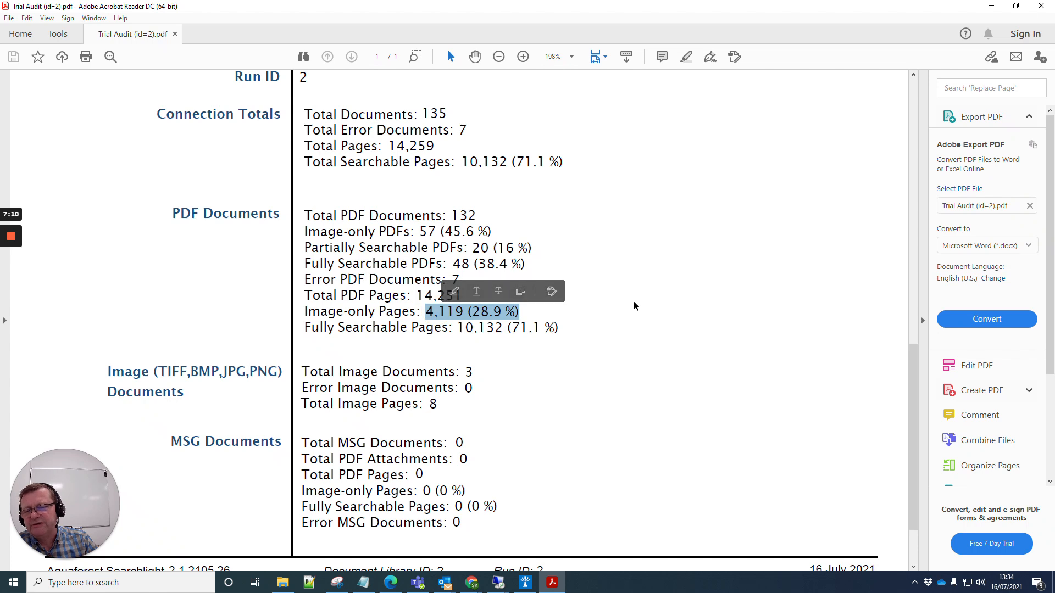
left_click(654, 247)
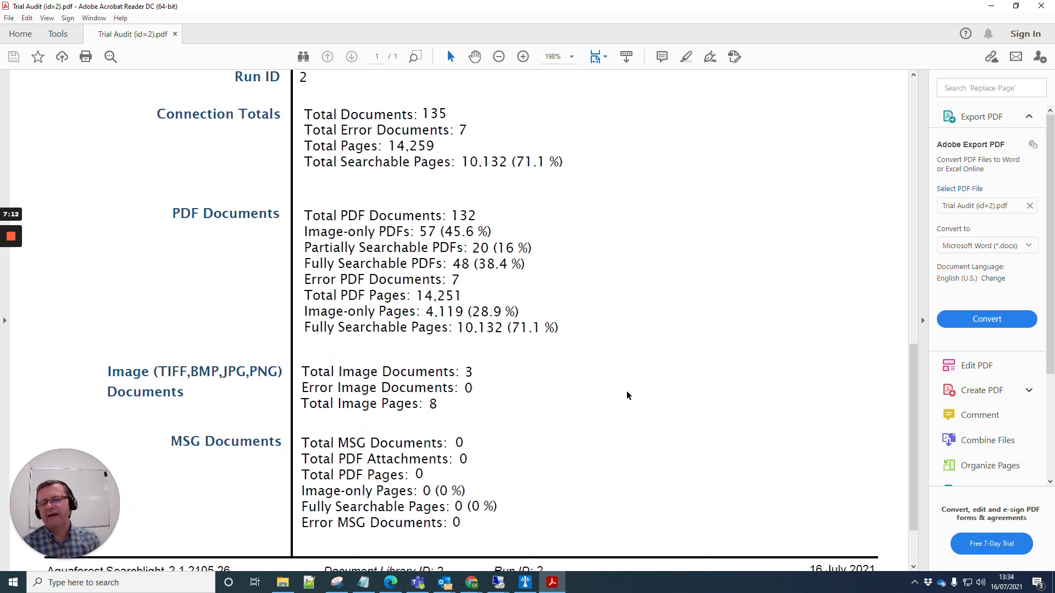
scroll(632, 387, "down", 1)
scroll(631, 359, "up", 7)
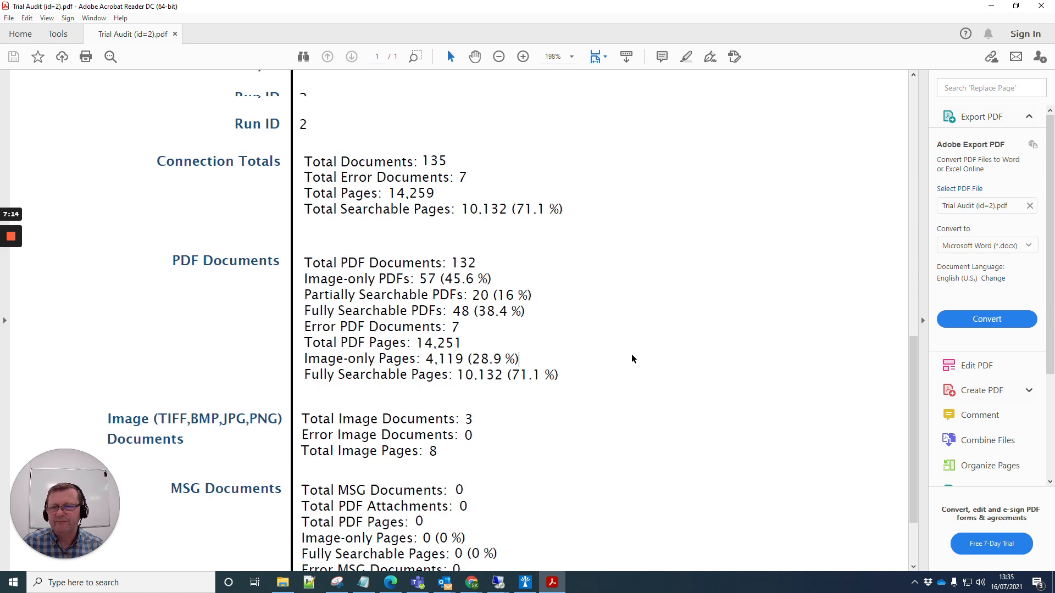
left_click(1015, 6)
left_click_drag(485, 36, 858, 426)
Open Trial Audit's Library Settings and check the Library Type list, leaving SharePoint Online (Office 365)
left_click(281, 105)
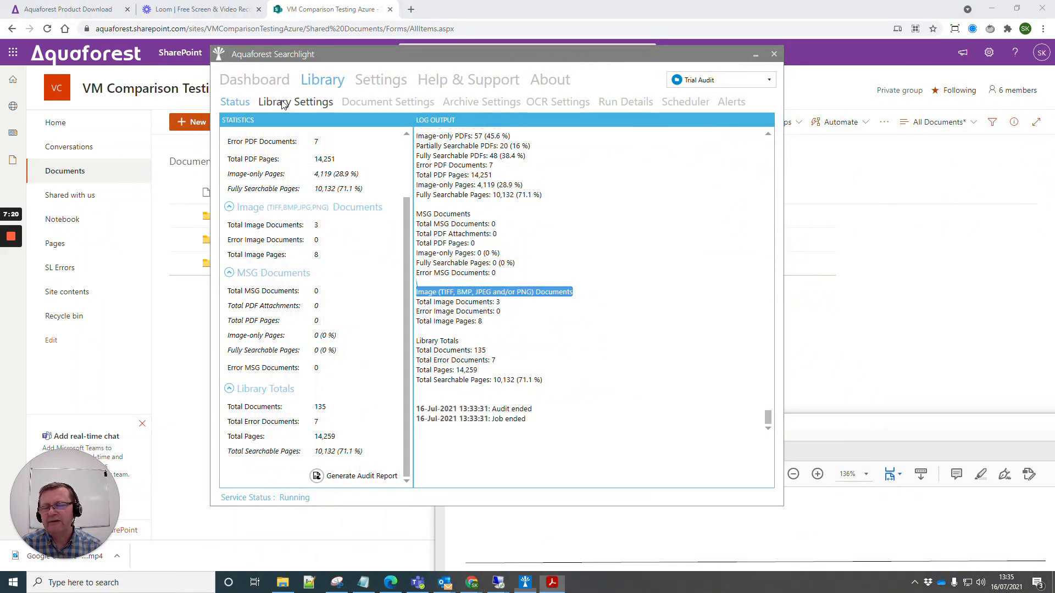
left_click(282, 104)
left_click(322, 163)
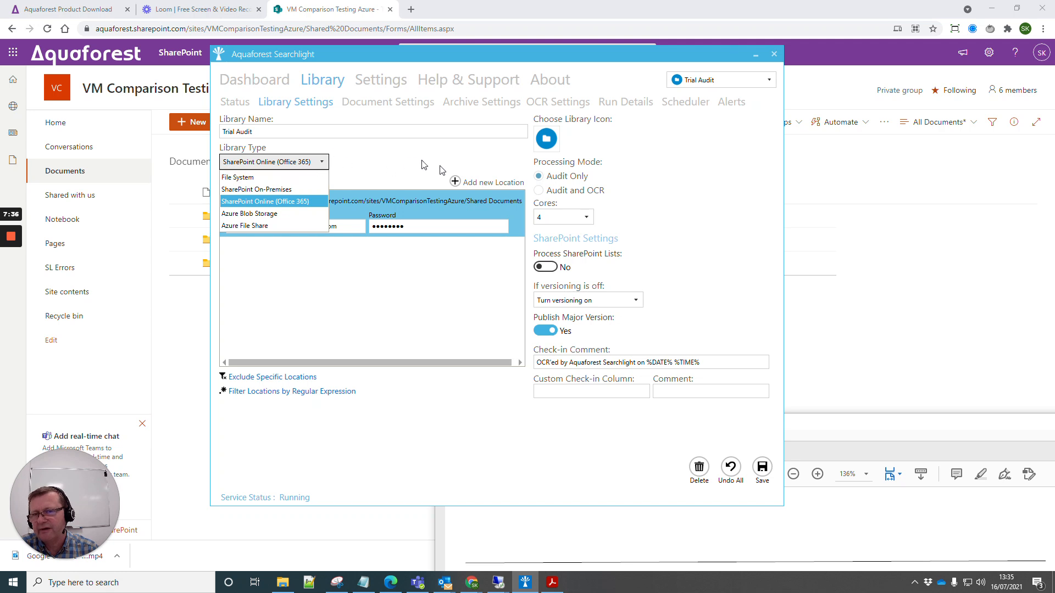
left_click(392, 163)
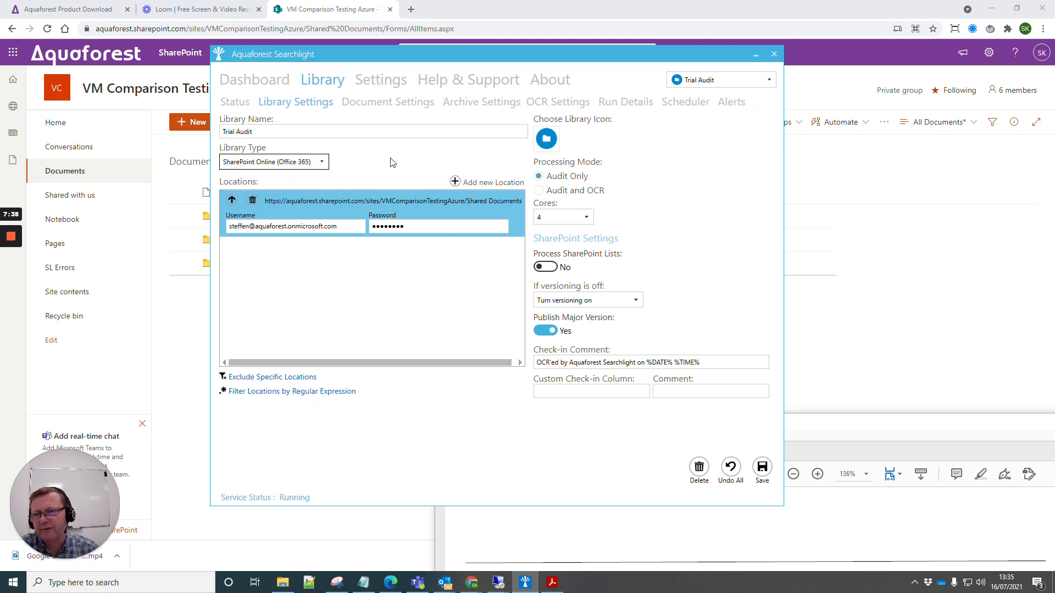